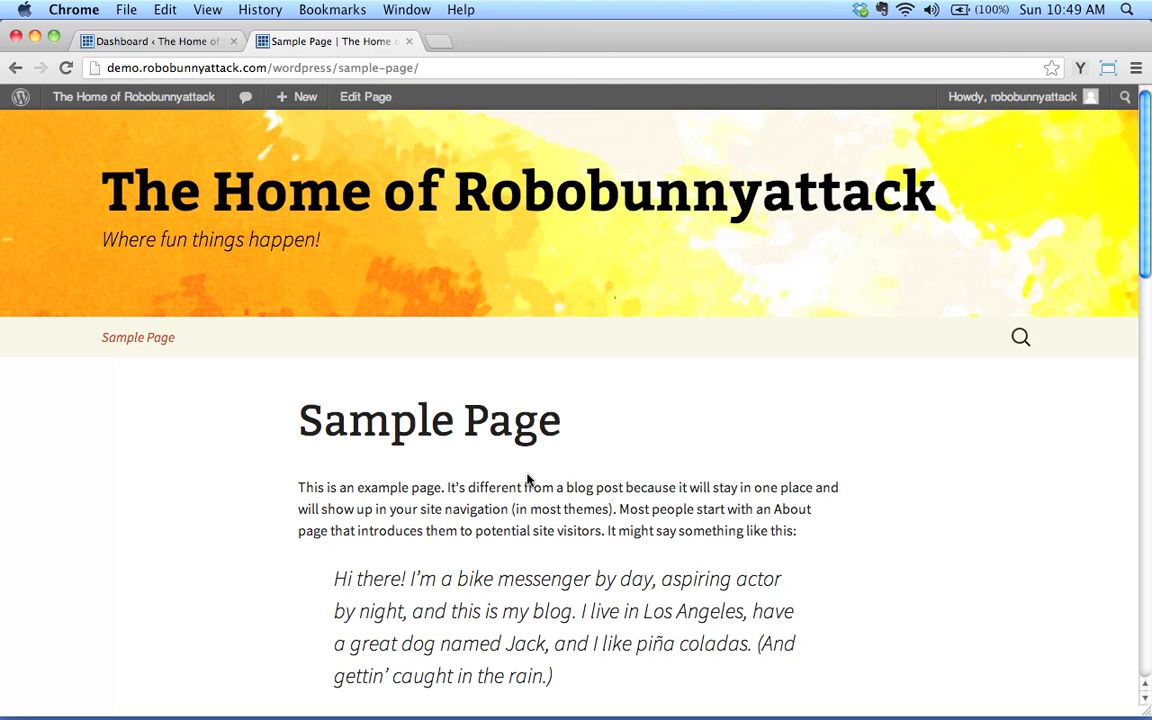
# - Look through the Sample Page on the live site down to its comment form and back to its header
pyautogui.scroll(-10, 625, 483)
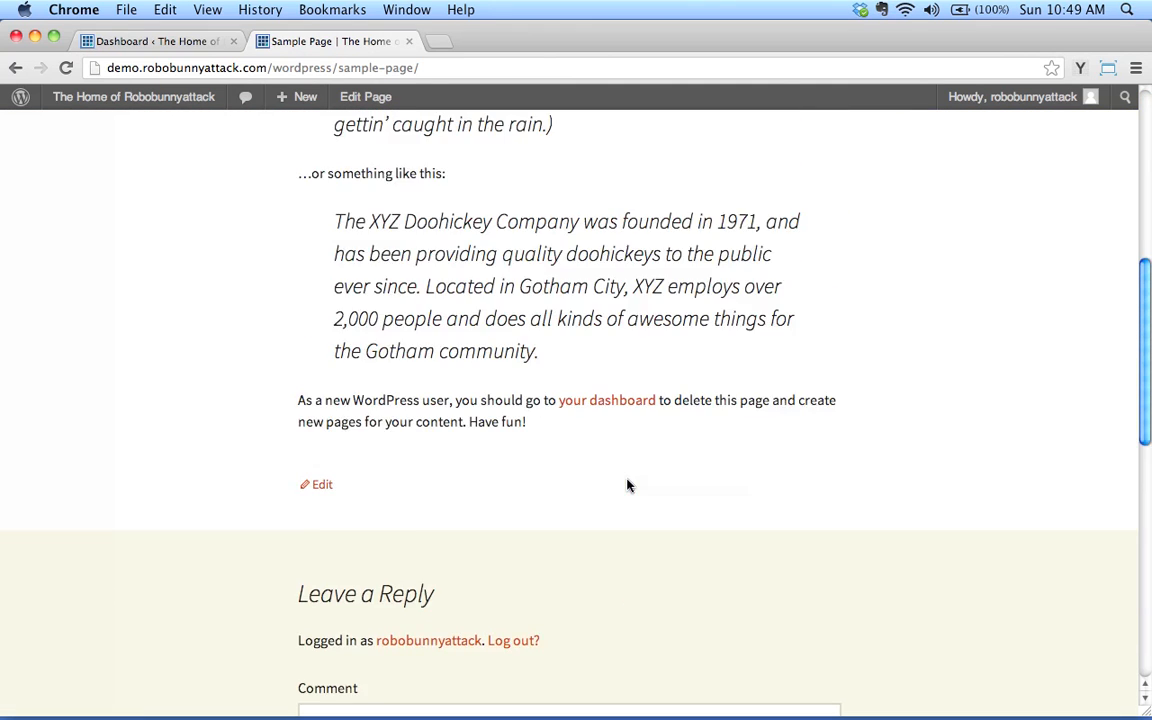
pyautogui.scroll(6, 600, 440)
pyautogui.scroll(3, 470, 340)
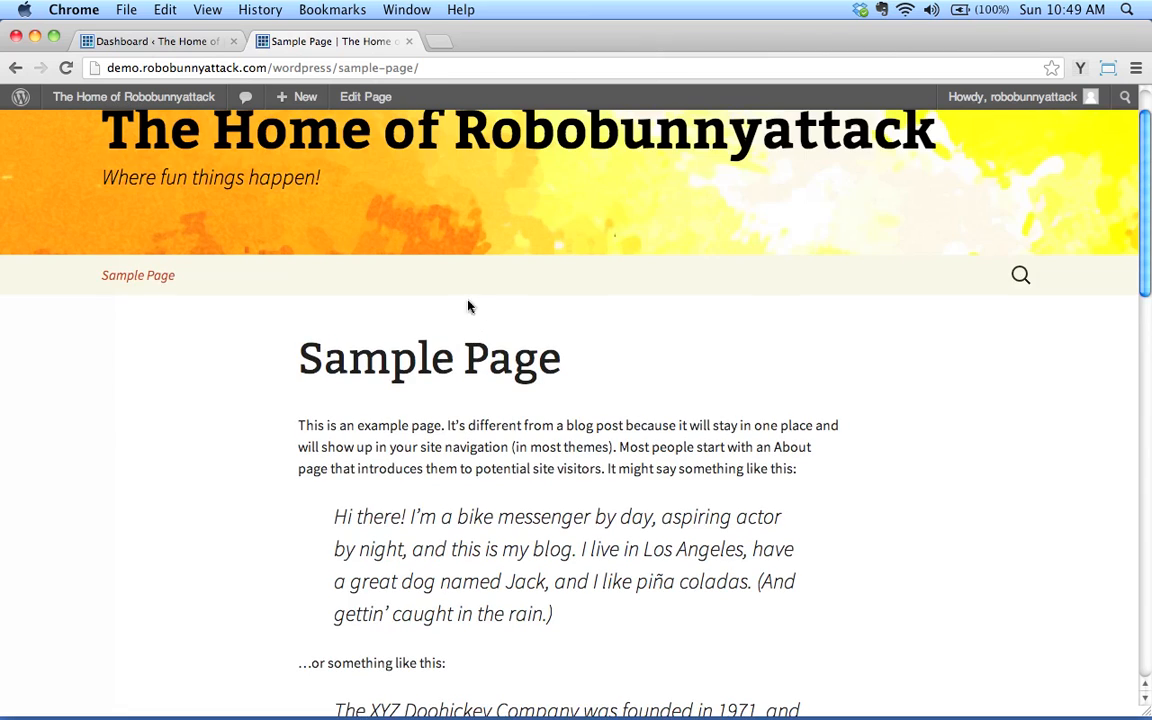
pyautogui.scroll(2, 470, 330)
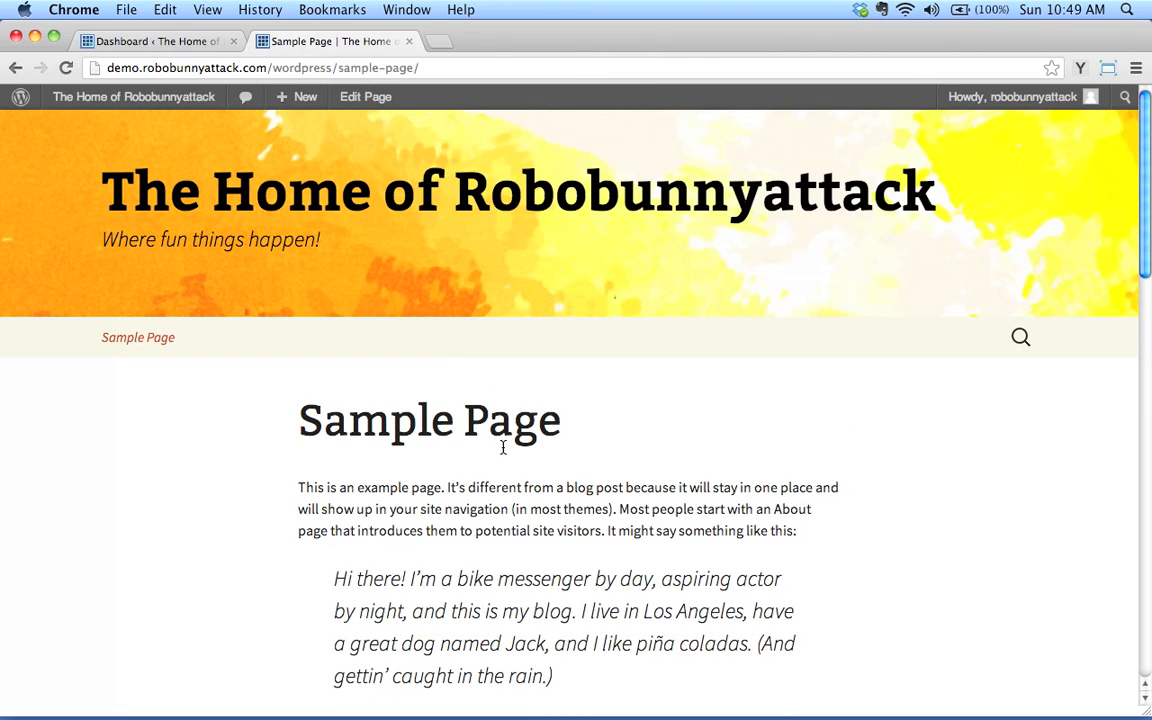
# - View the list of all posts in the site's admin area and compare it with the live Sample Page
pyautogui.click(160, 39)
pyautogui.moveTo(77, 205)
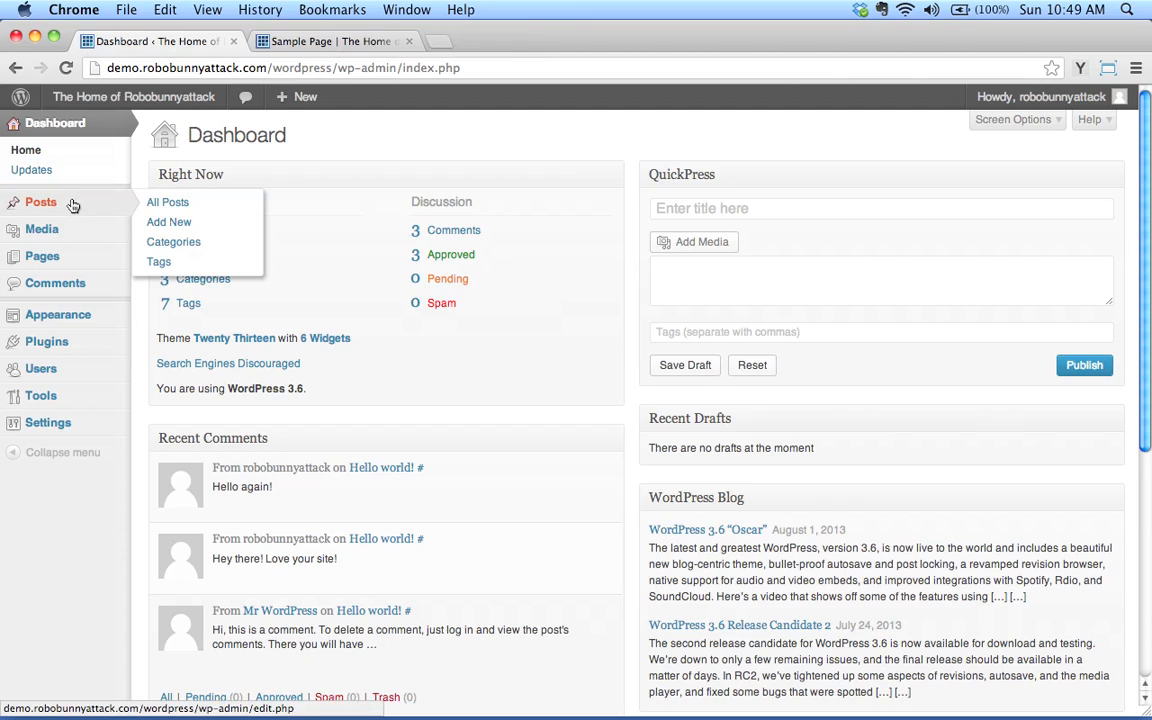
pyautogui.click(162, 201)
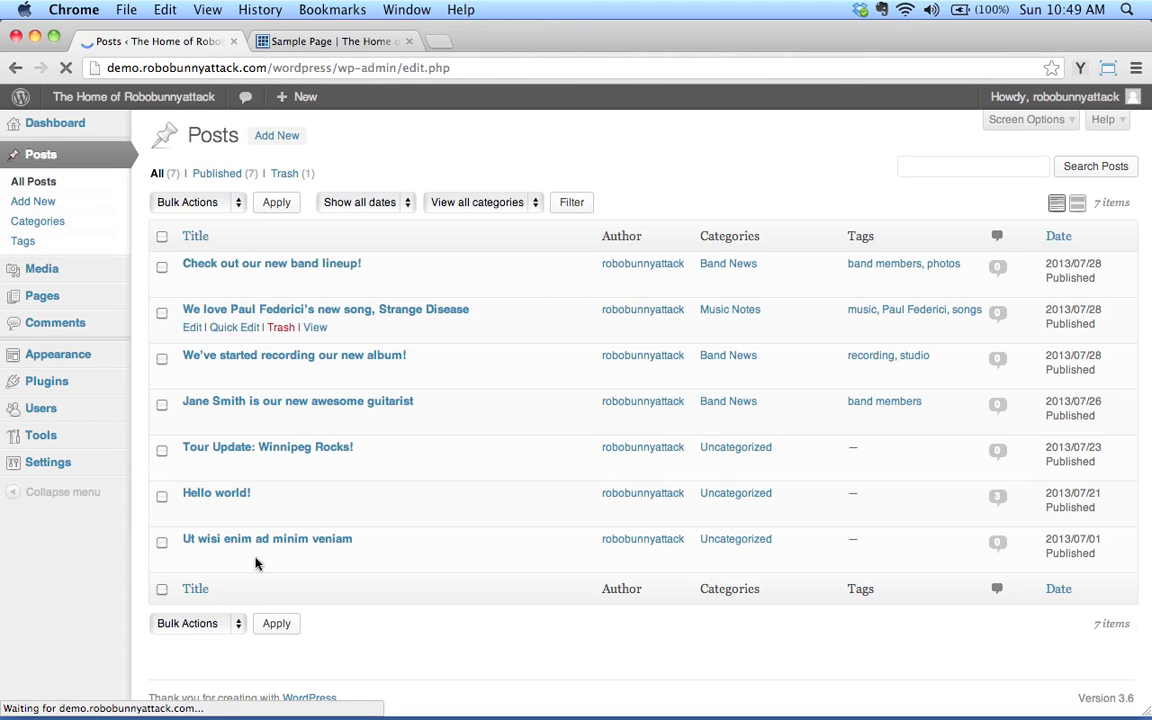
pyautogui.click(313, 40)
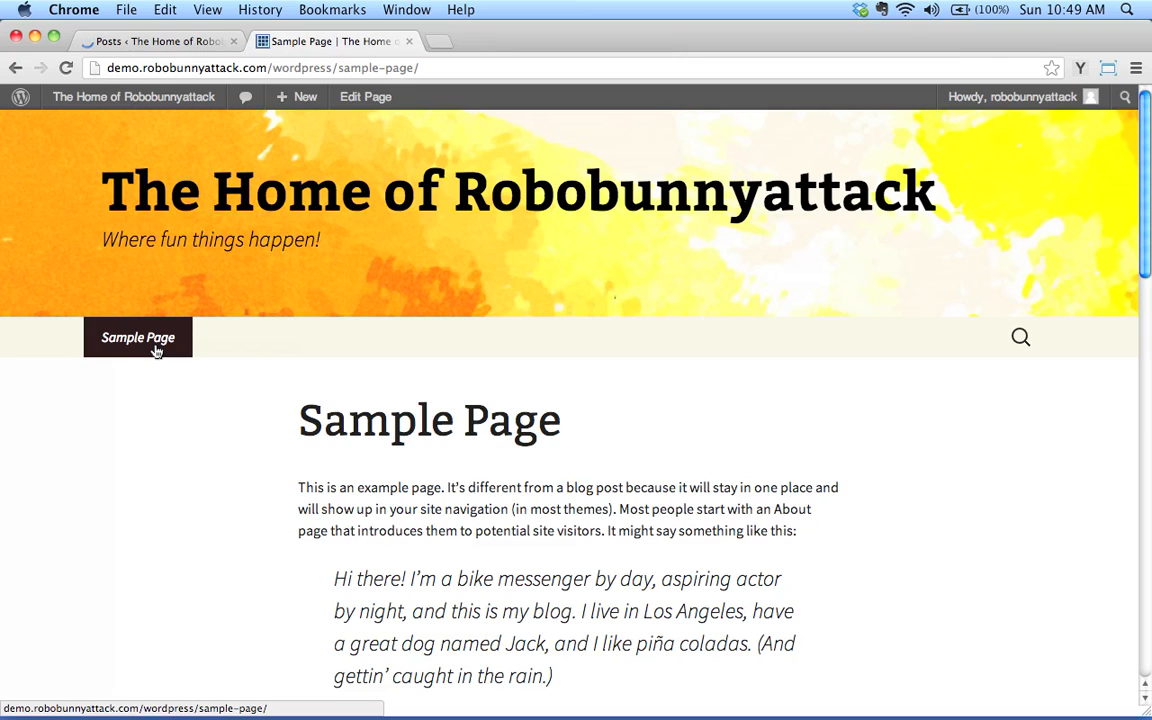
pyautogui.click(160, 41)
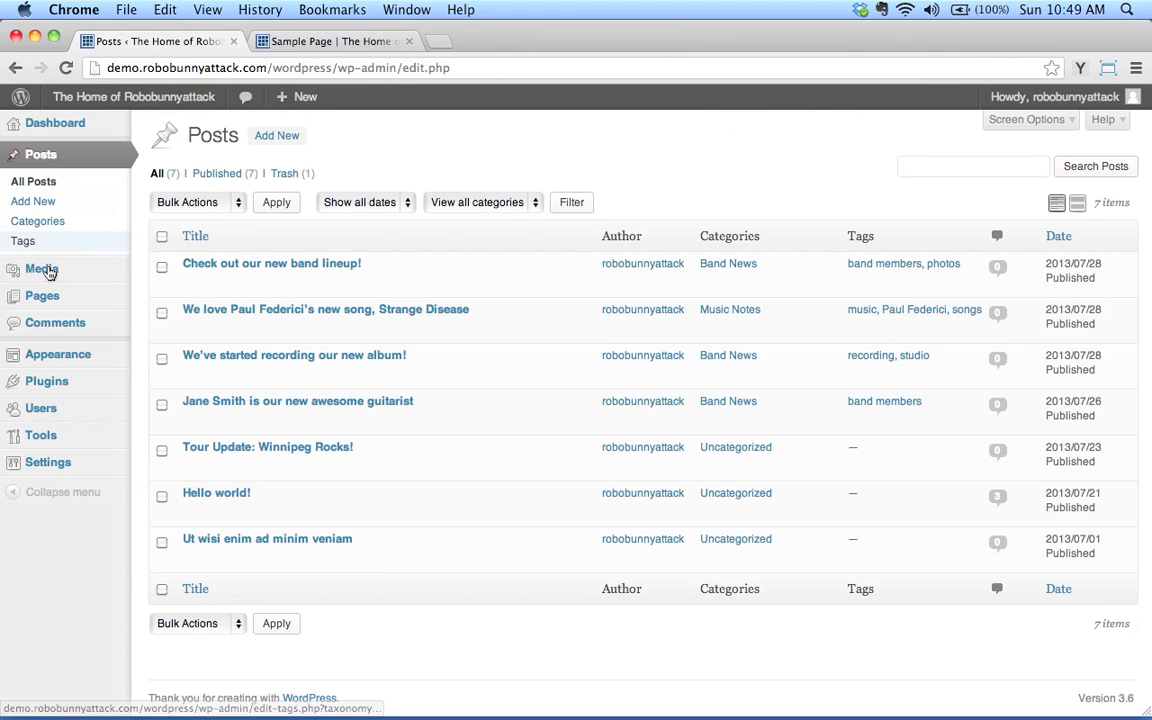
# - Open the list of all pages in the admin area and examine the Sample Page entry
pyautogui.moveTo(49, 306)
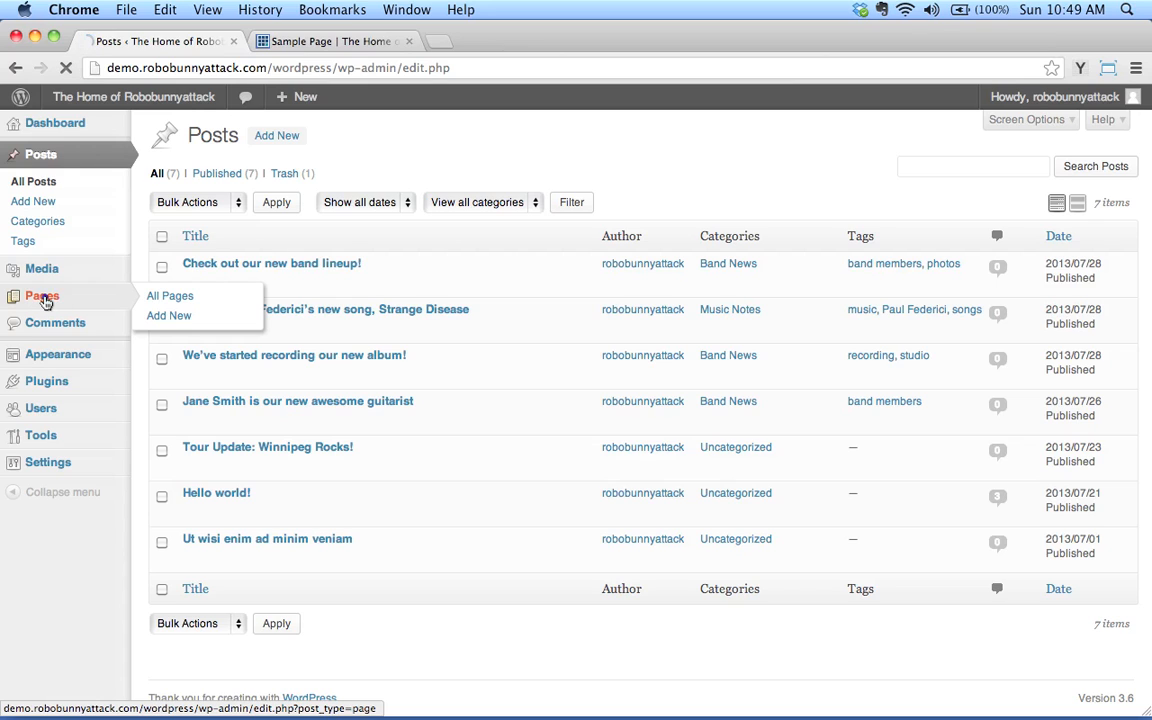
pyautogui.click(42, 297)
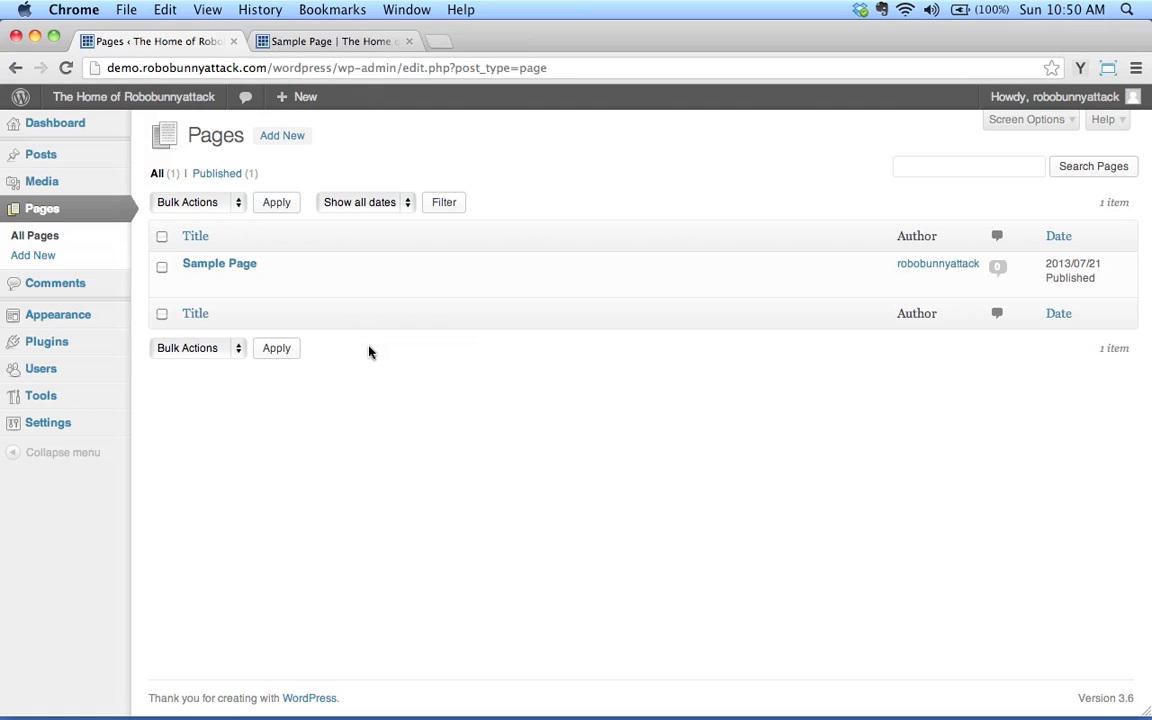
pyautogui.moveTo(221, 277)
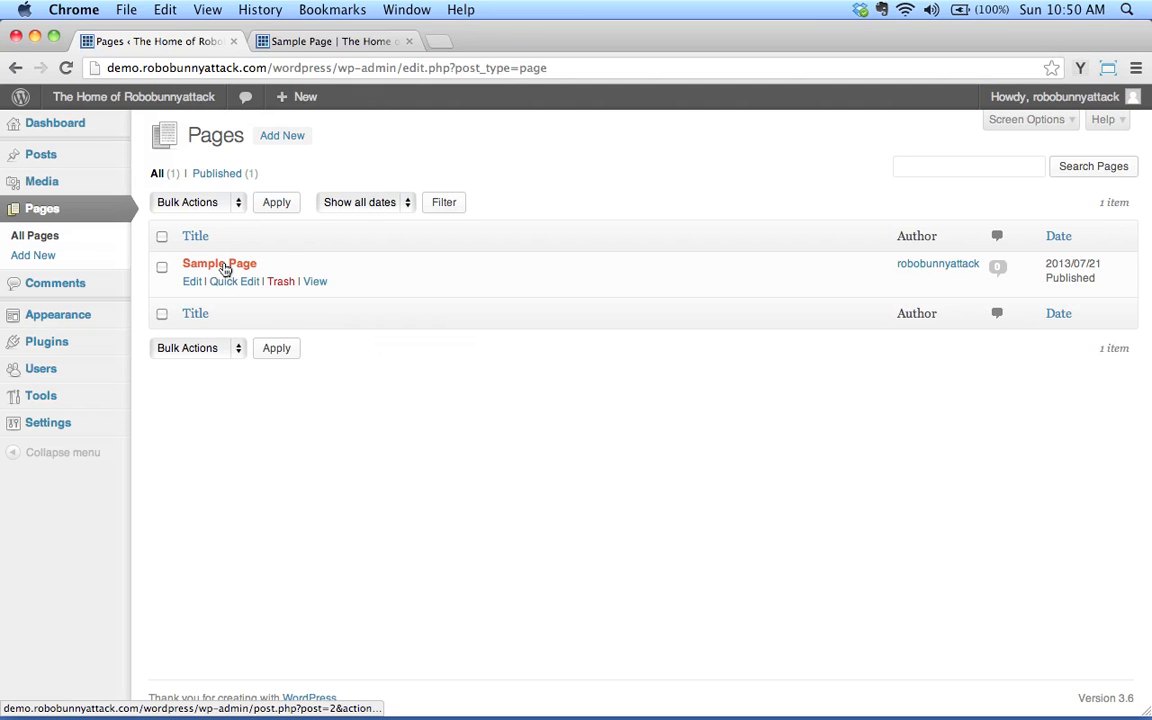
# - Start a new page and give it the title "About us"
pyautogui.click(27, 259)
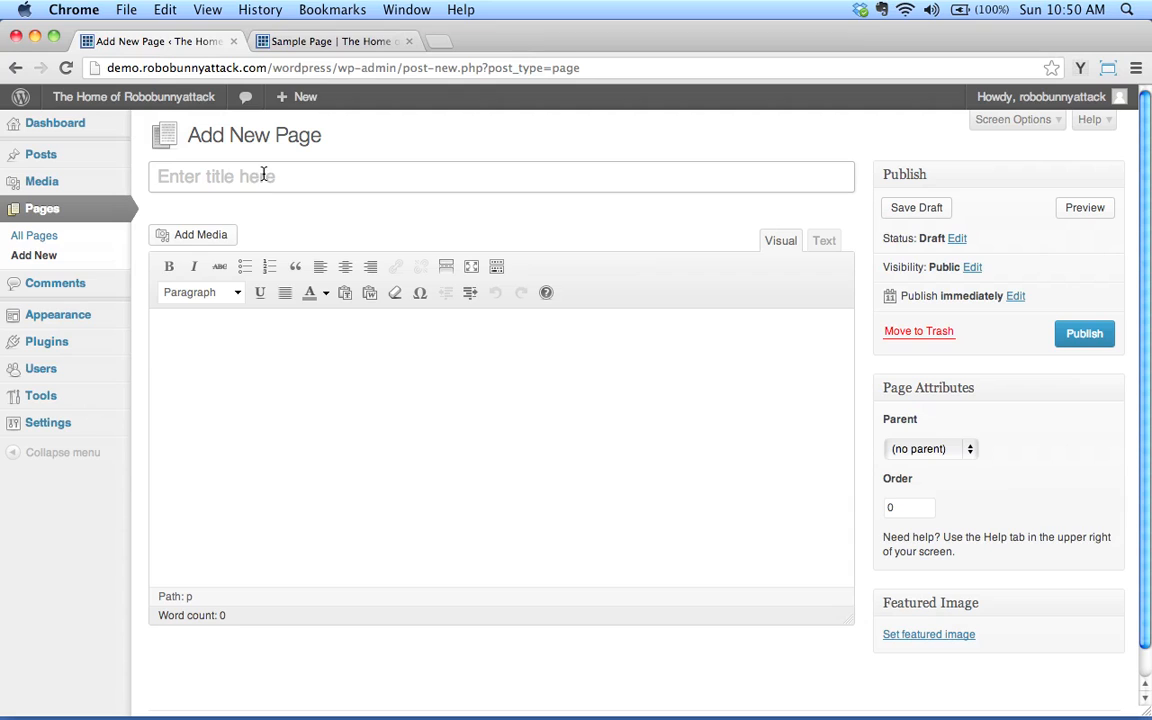
pyautogui.moveTo(311, 102)
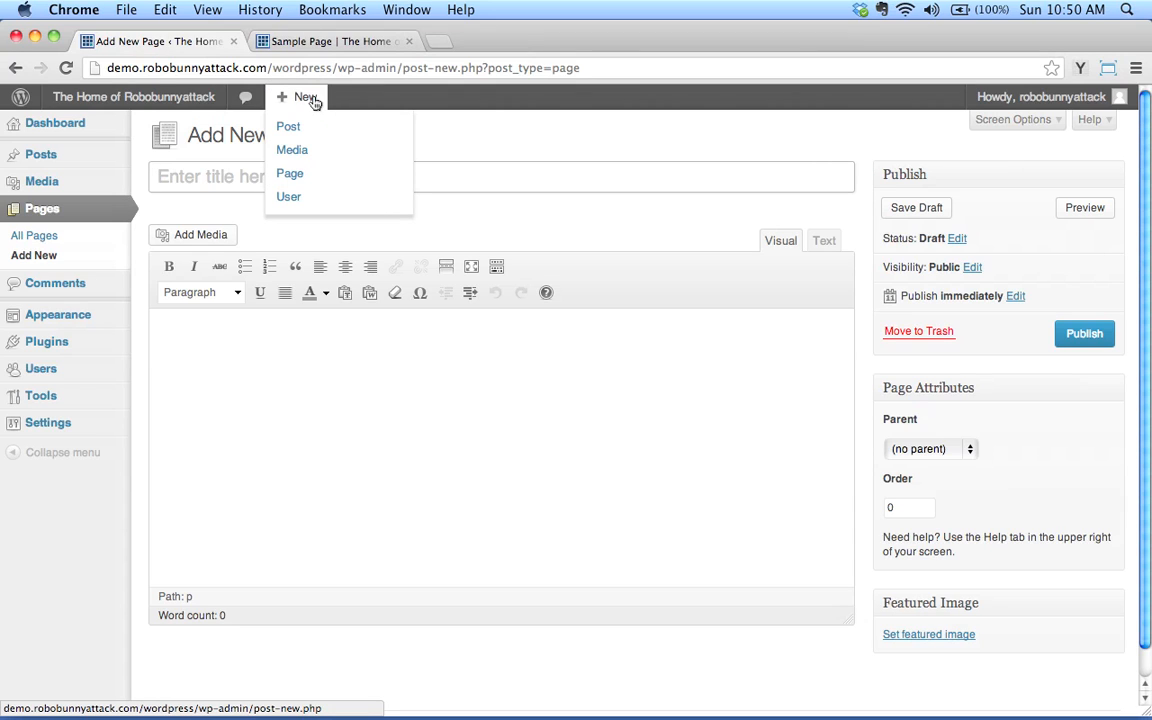
pyautogui.write('Abo')
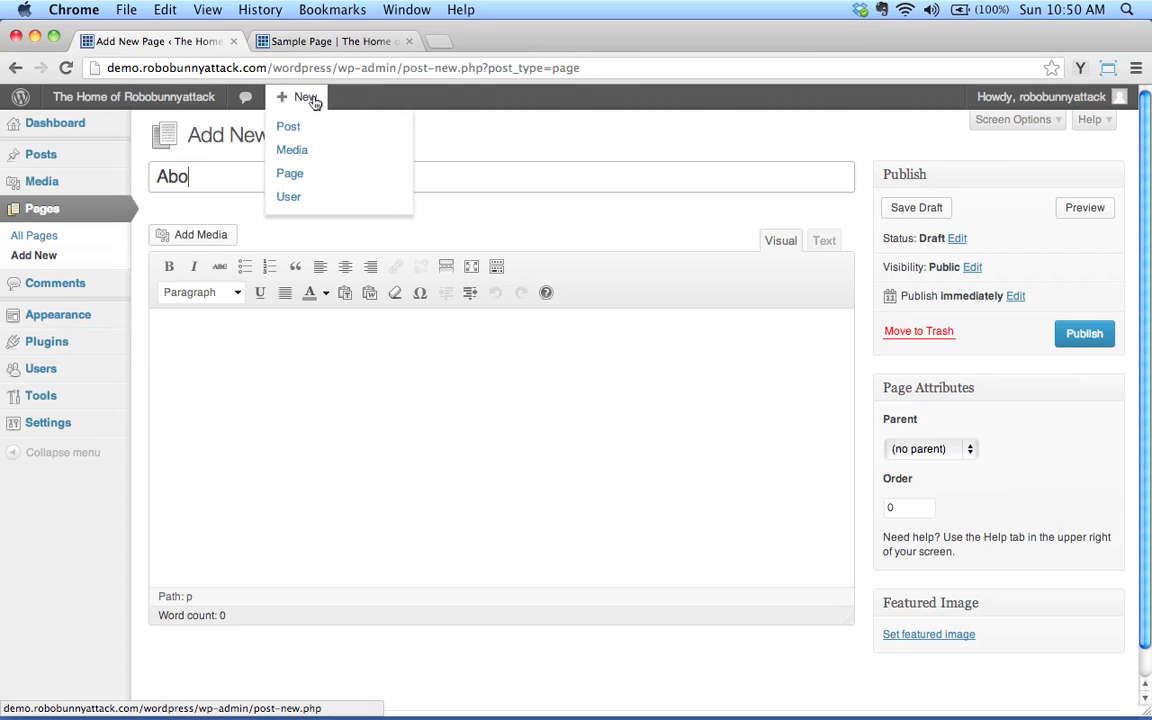
pyautogui.write('ut us')
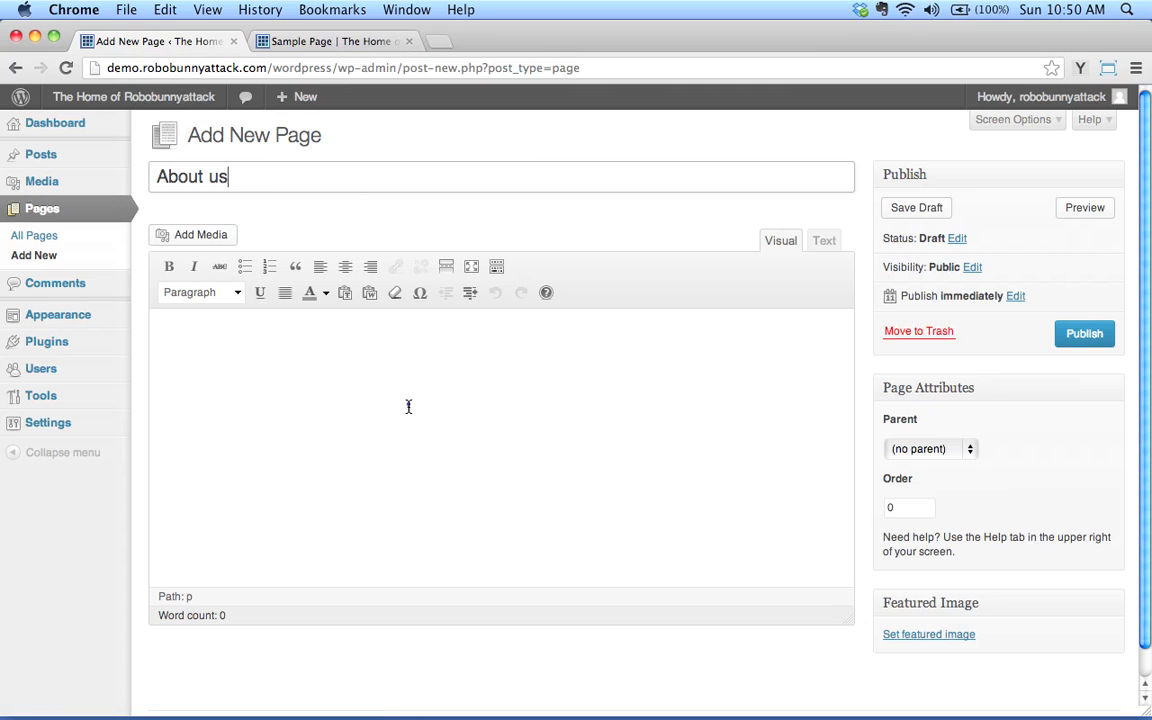
# - Fill the body of the About us page with three paragraphs of lorem ipsum placeholder text
pyautogui.click(370, 364)
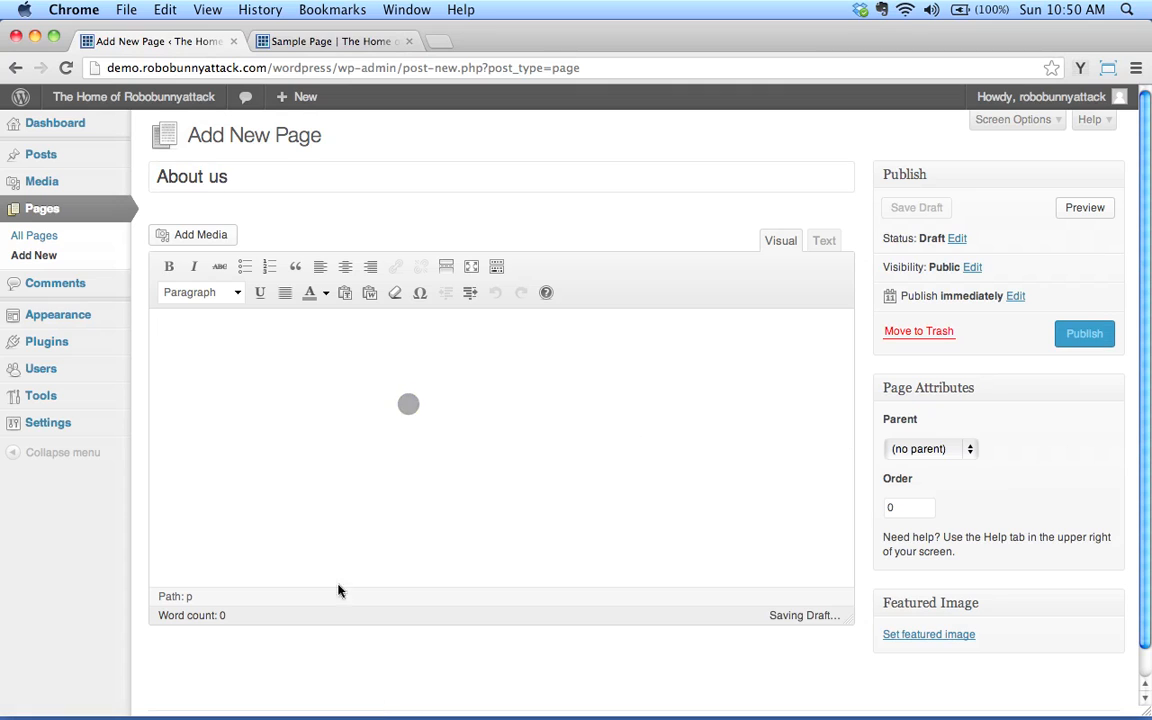
pyautogui.click(1080, 68)
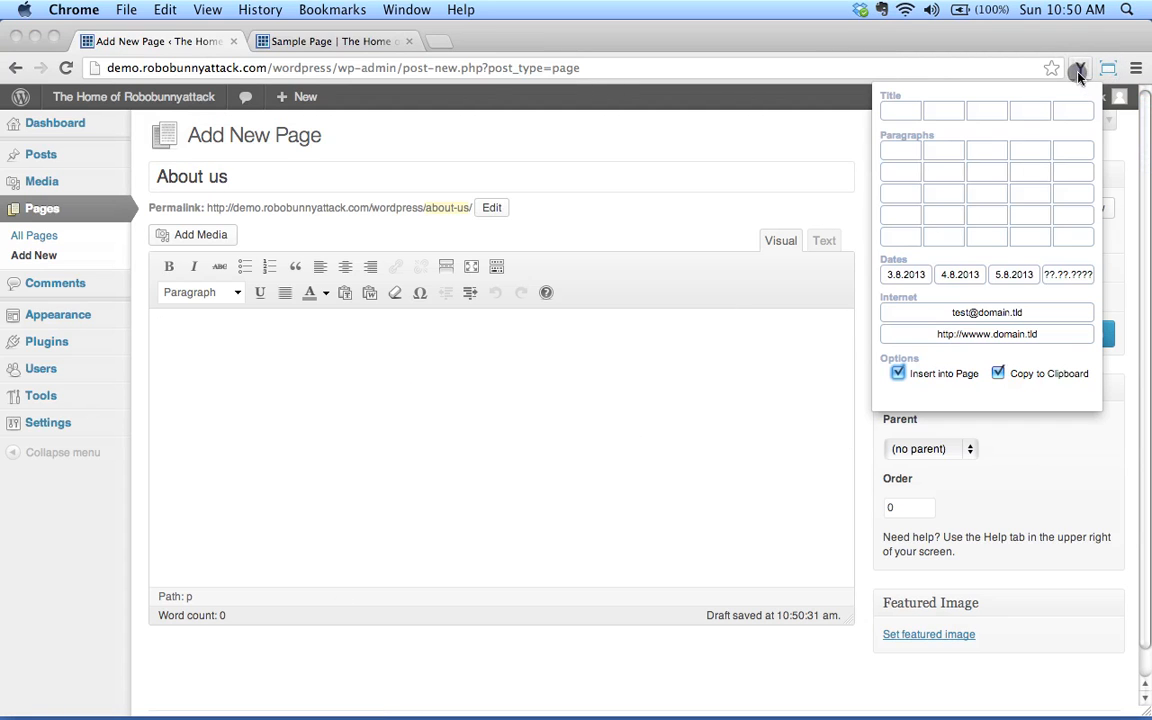
pyautogui.click(986, 196)
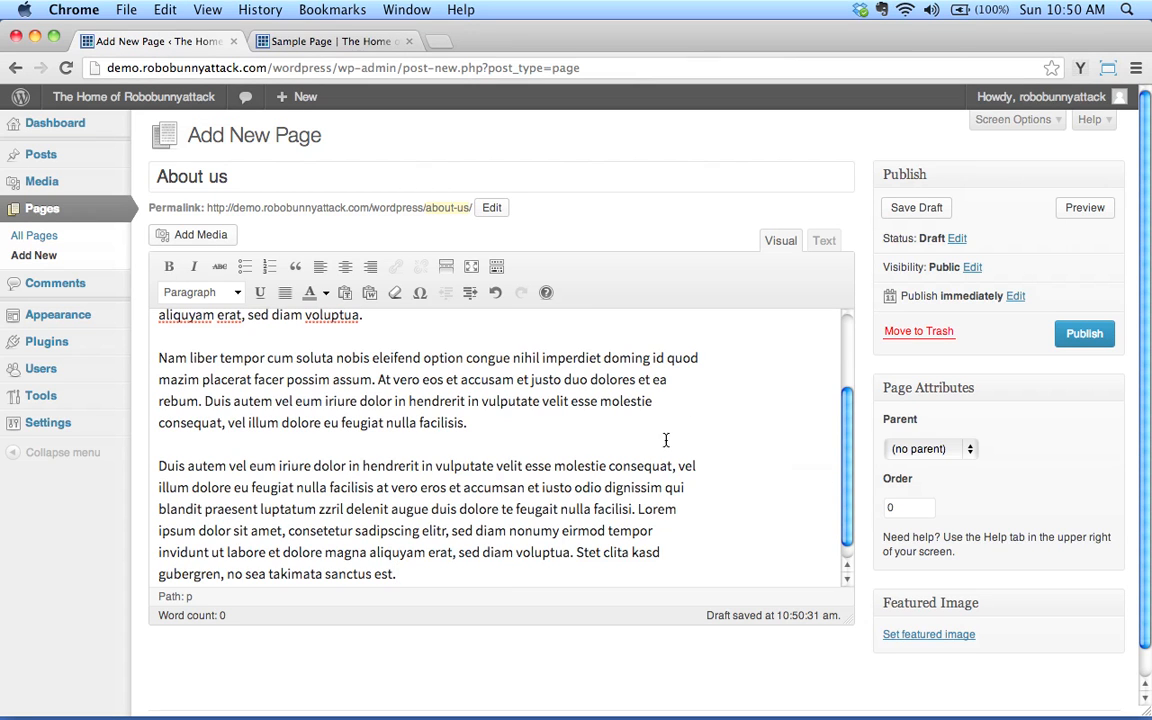
pyautogui.scroll(3, 488, 446)
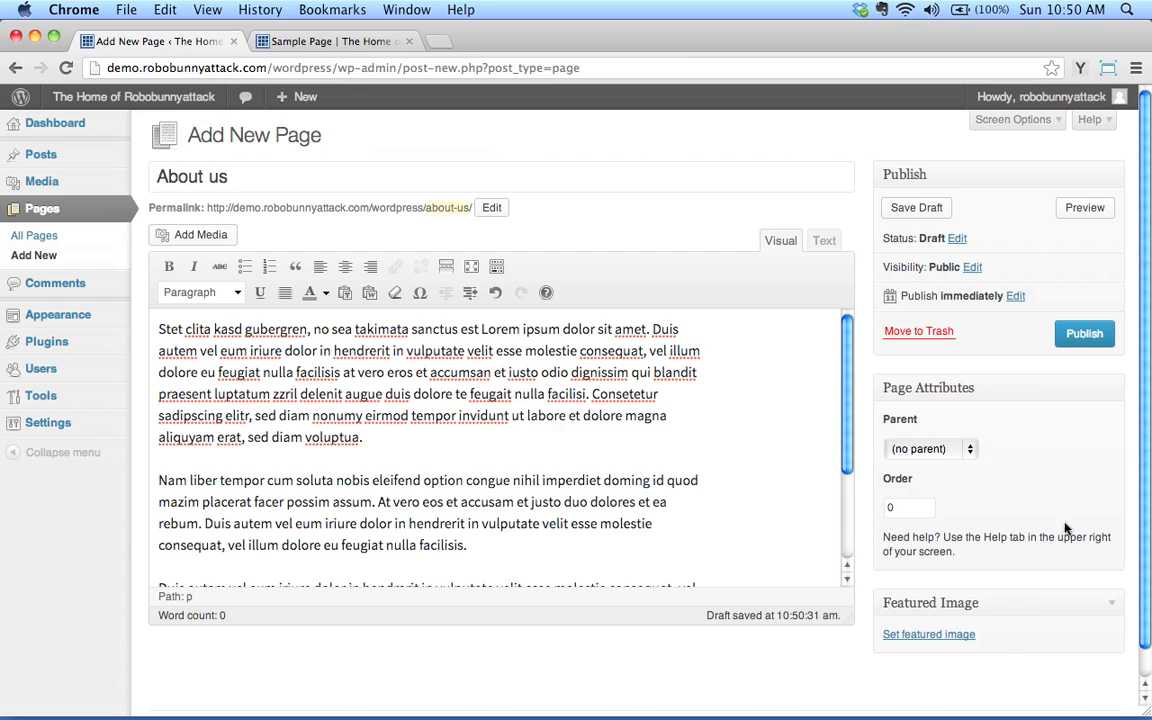
# - Publish the About us page and review it on the live site
pyautogui.click(1084, 336)
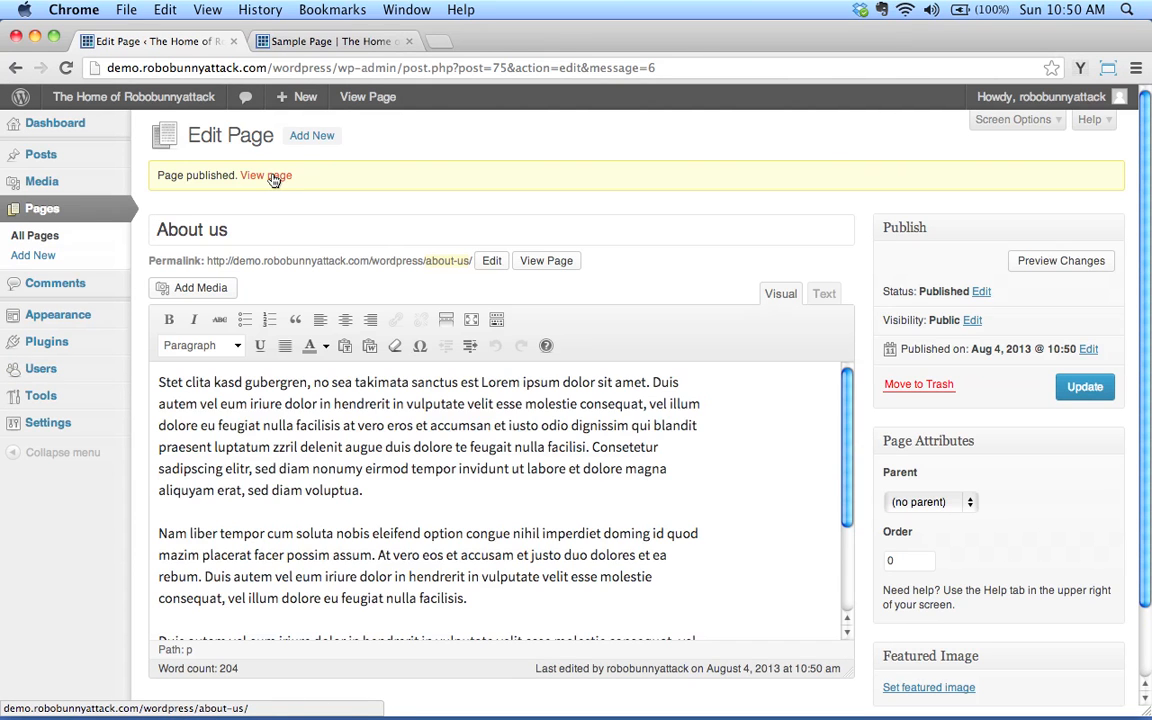
pyautogui.click(272, 178)
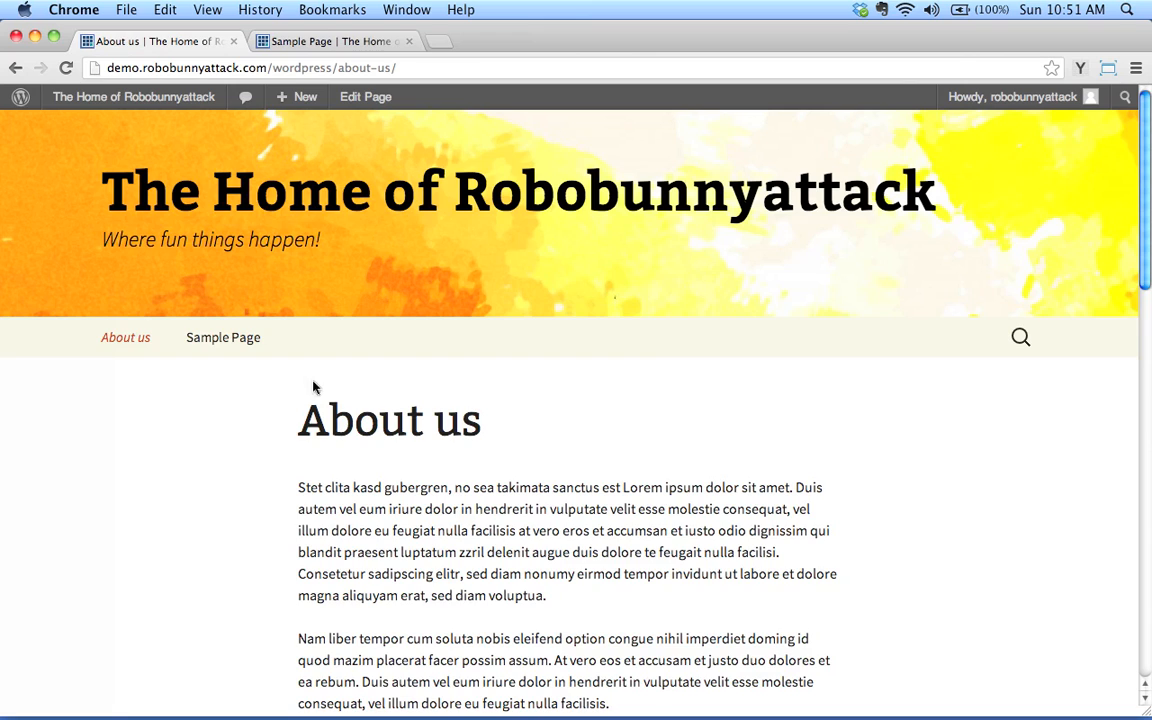
pyautogui.scroll(-9, 313, 388)
pyautogui.scroll(3, 504, 403)
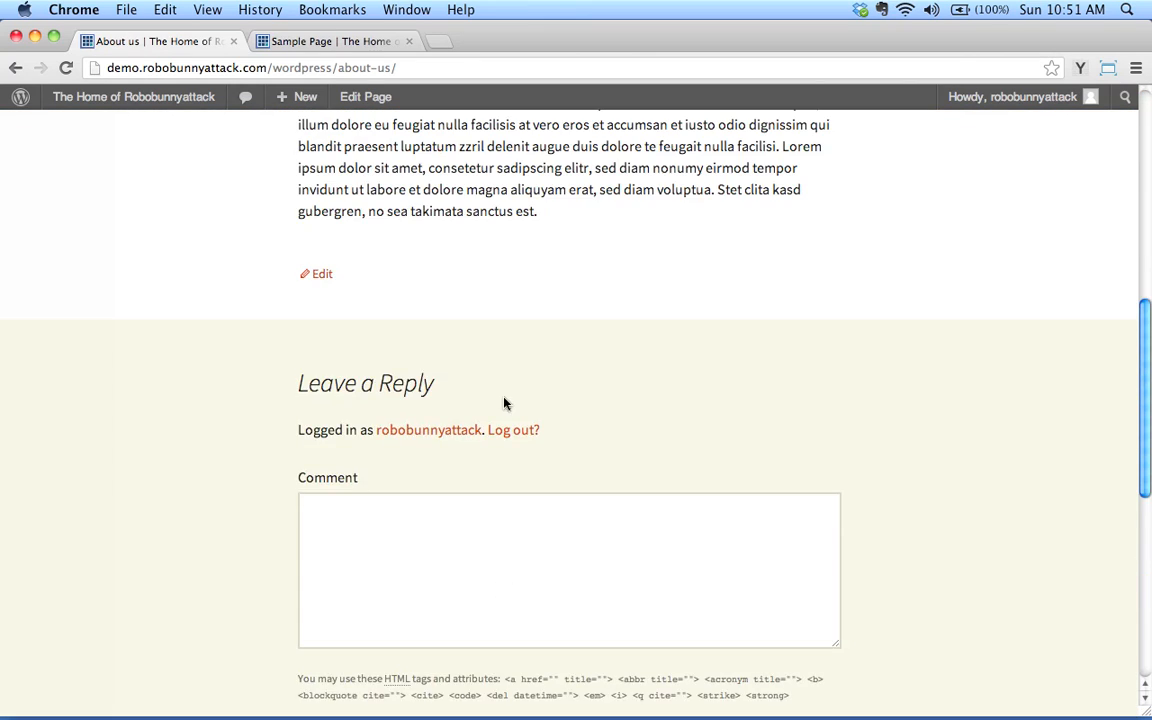
pyautogui.scroll(10, 504, 403)
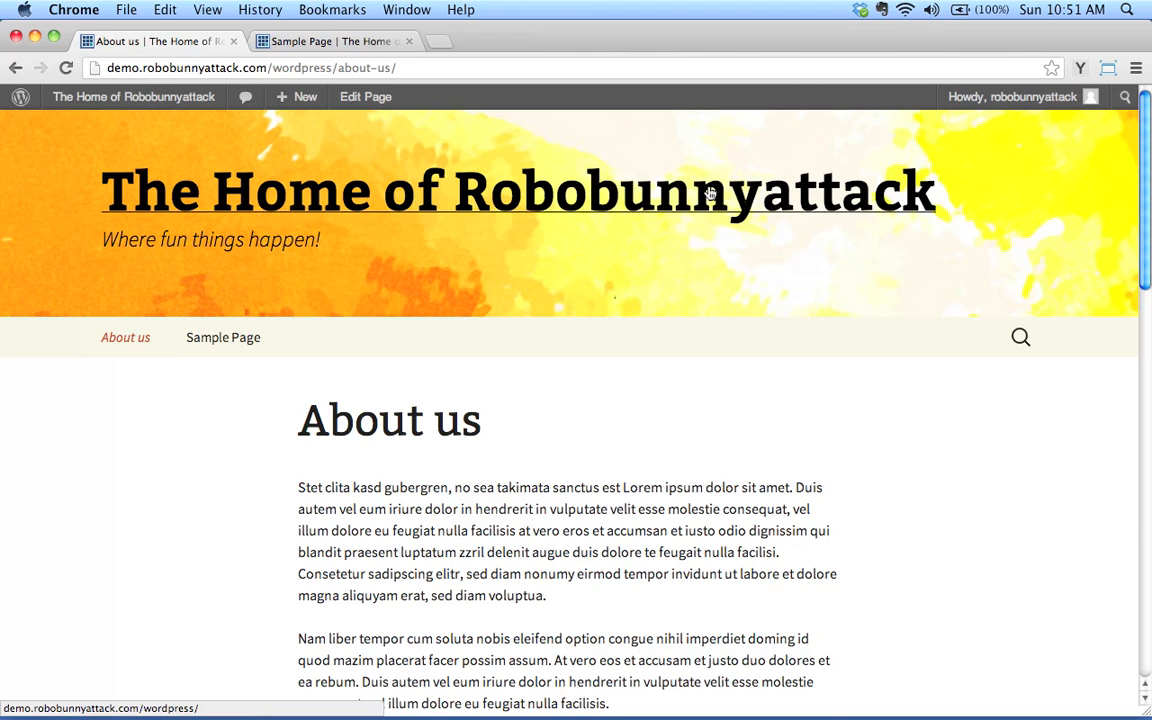
pyautogui.scroll(-5, 510, 402)
pyautogui.scroll(5, 511, 402)
# - Go to the site's home page and open the post "Check out our new band lineup!"
pyautogui.click(223, 182)
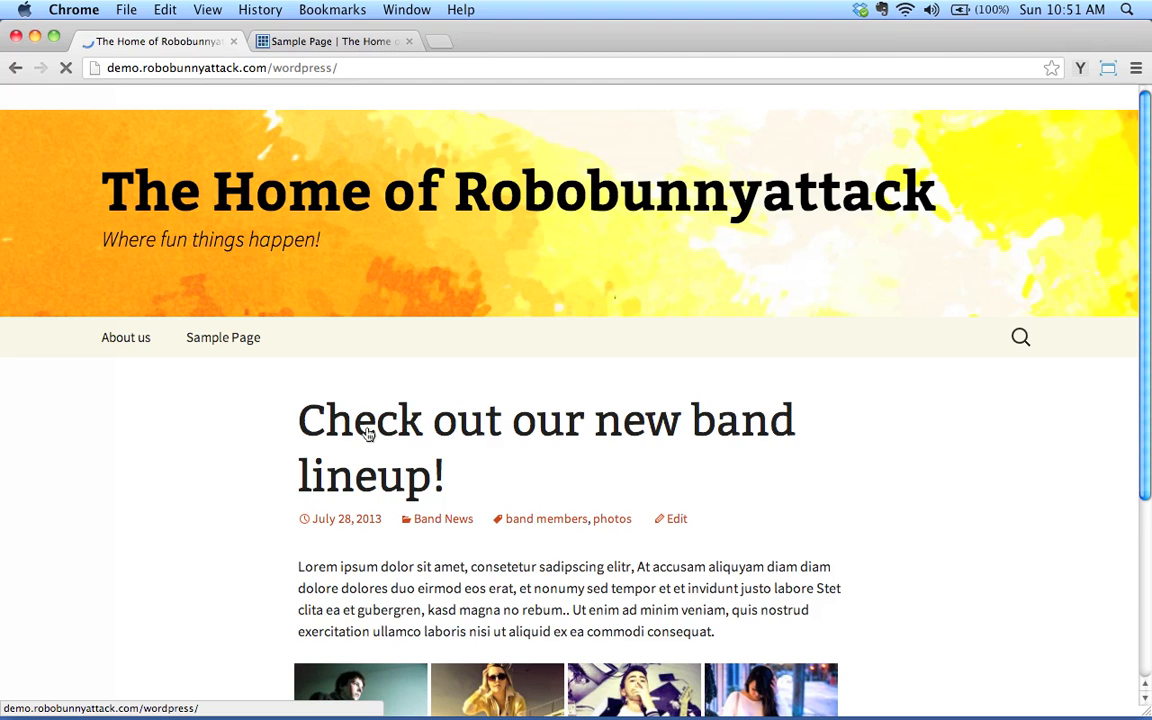
pyautogui.click(378, 427)
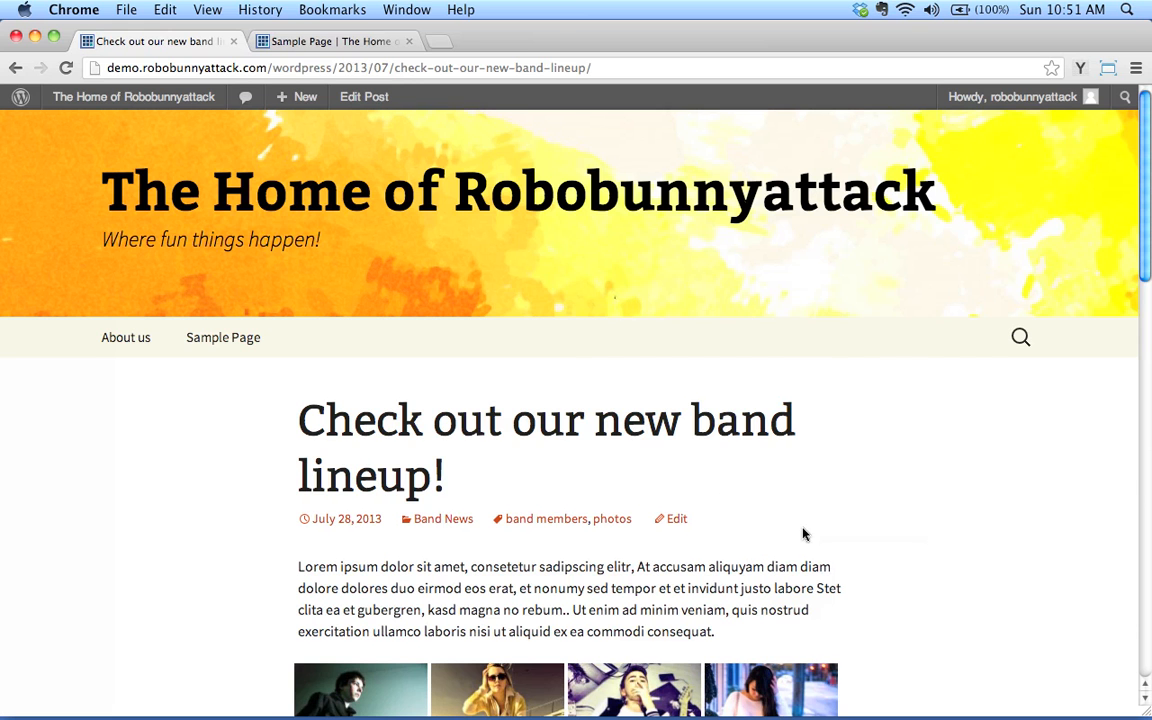
pyautogui.scroll(-1, 805, 532)
pyautogui.scroll(1, 288, 558)
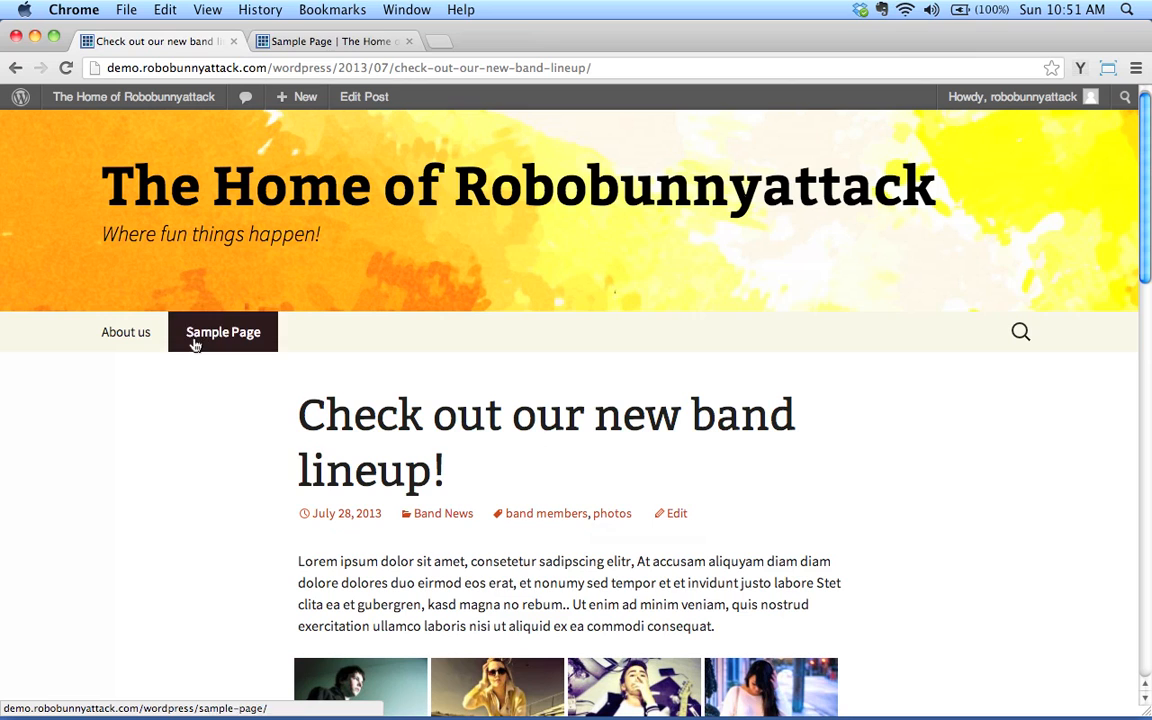
# - Open the About us page separately alongside the band lineup post and close the old Sample Page view
pyautogui.rightClick(142, 337)
pyautogui.click(174, 347)
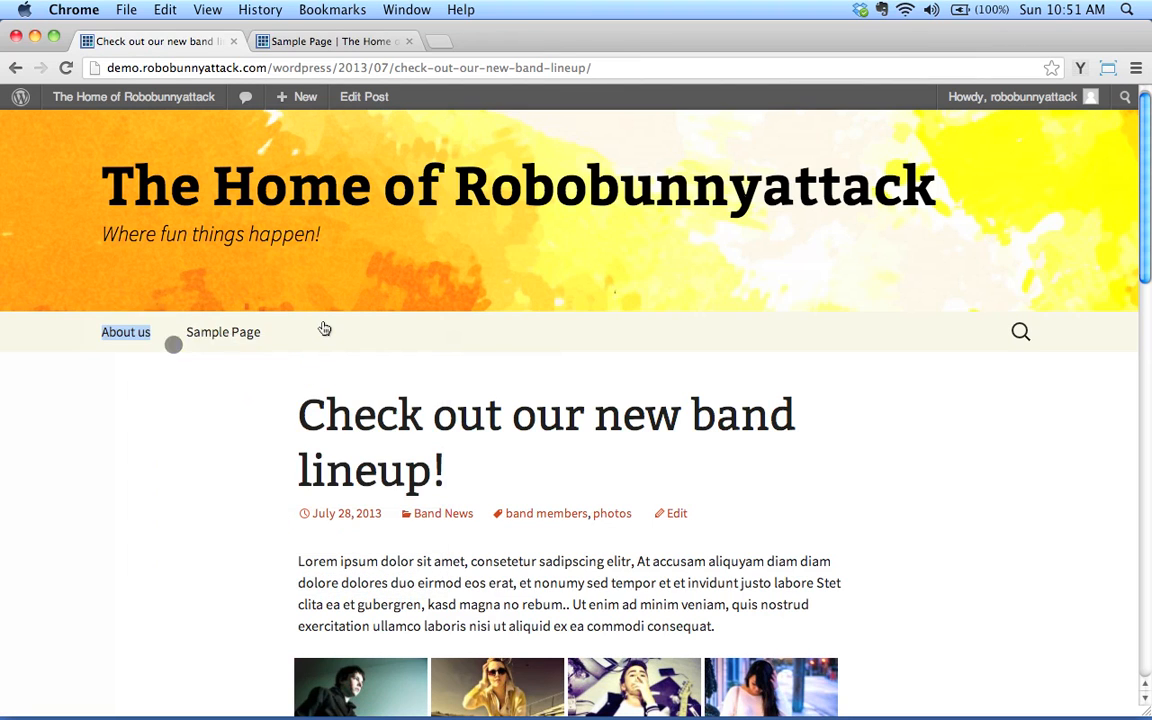
pyautogui.click(500, 35)
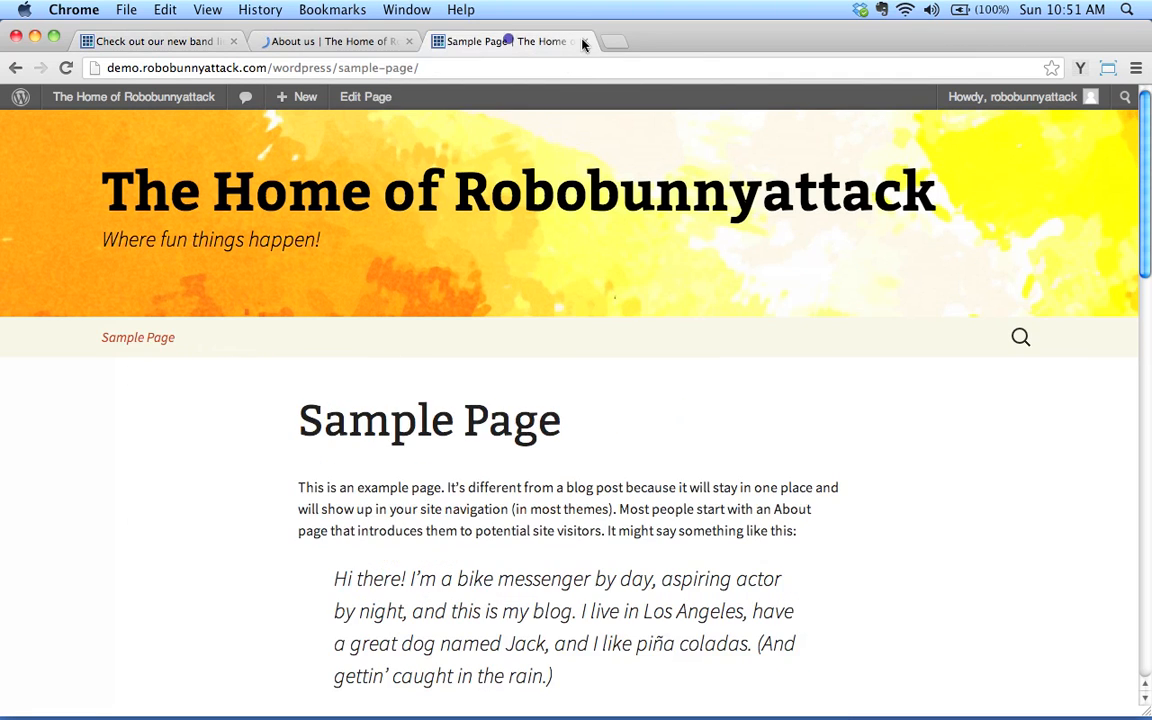
pyautogui.click(584, 41)
pyautogui.click(352, 41)
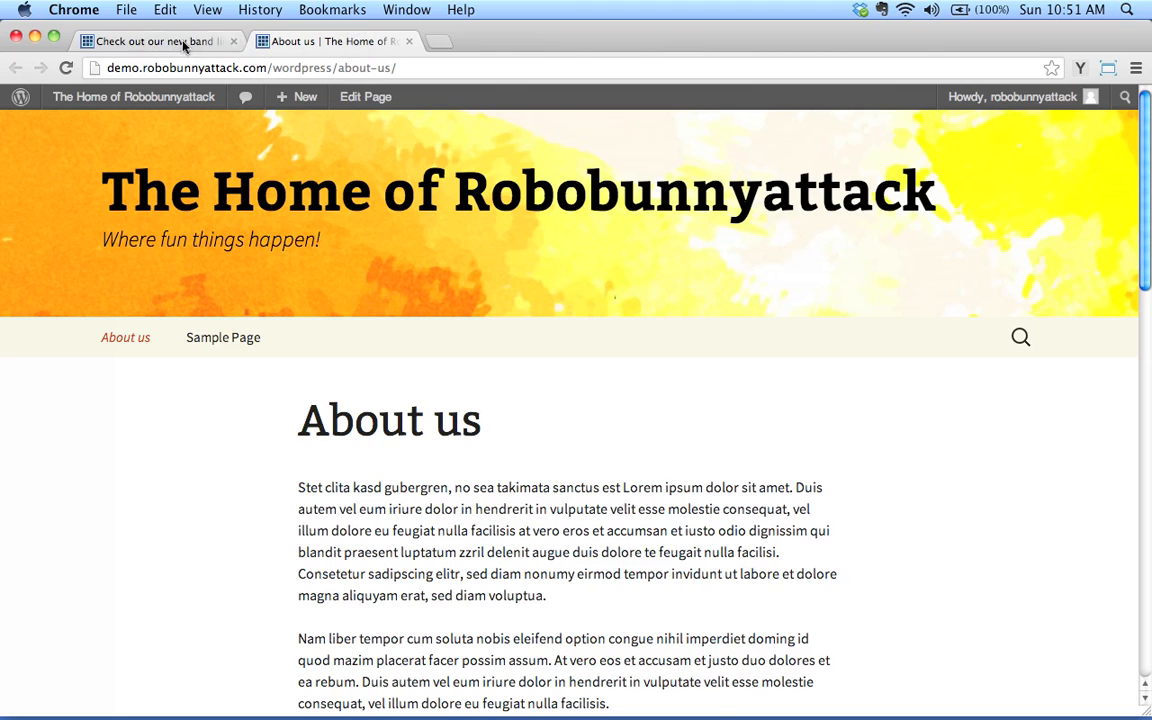
# - Compare the layout of the band lineup post with that of the About us page
pyautogui.click(181, 45)
pyautogui.click(164, 449)
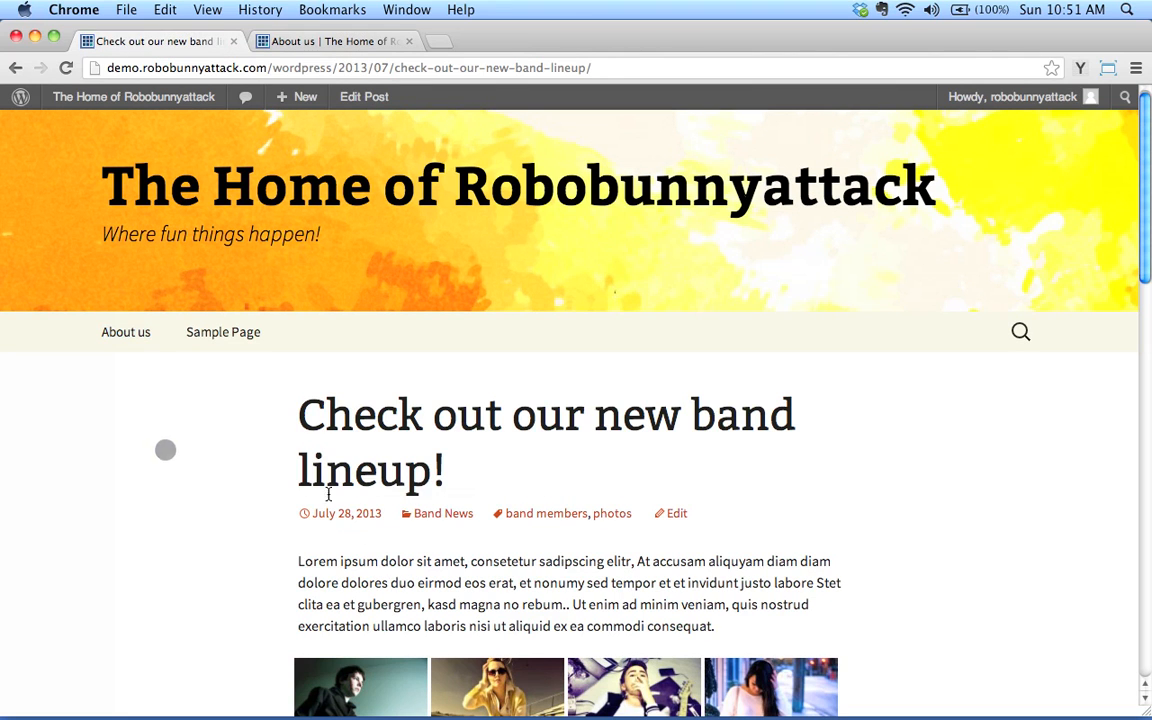
pyautogui.click(300, 41)
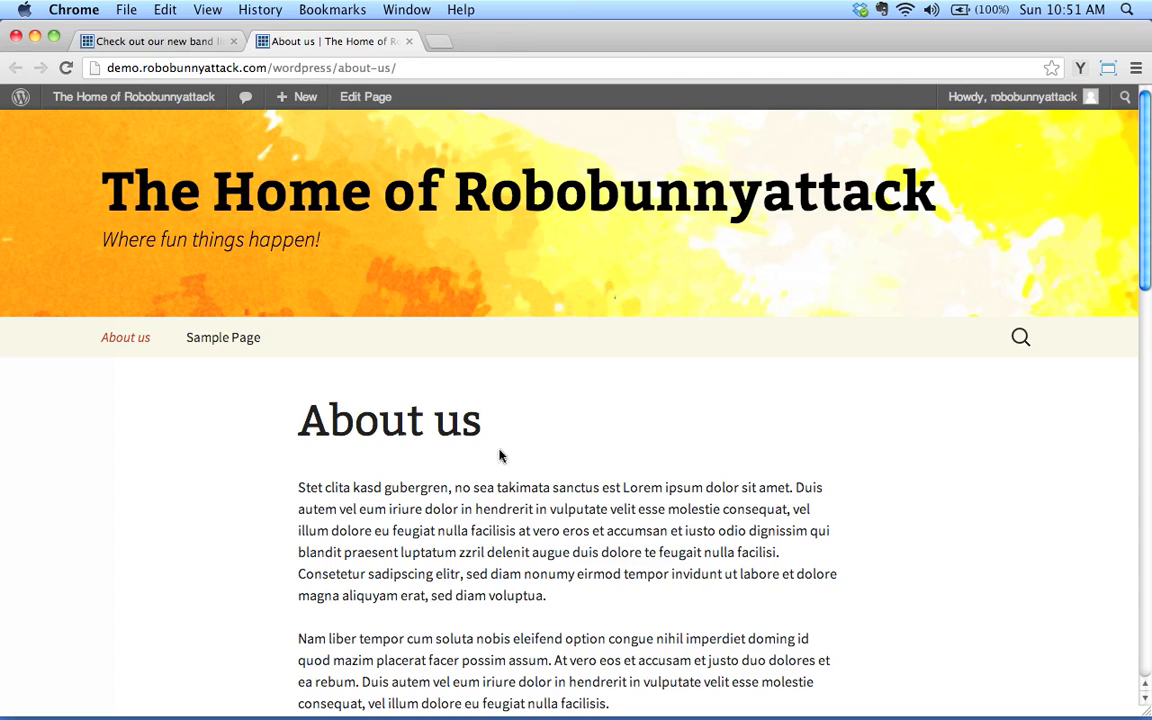
pyautogui.click(168, 41)
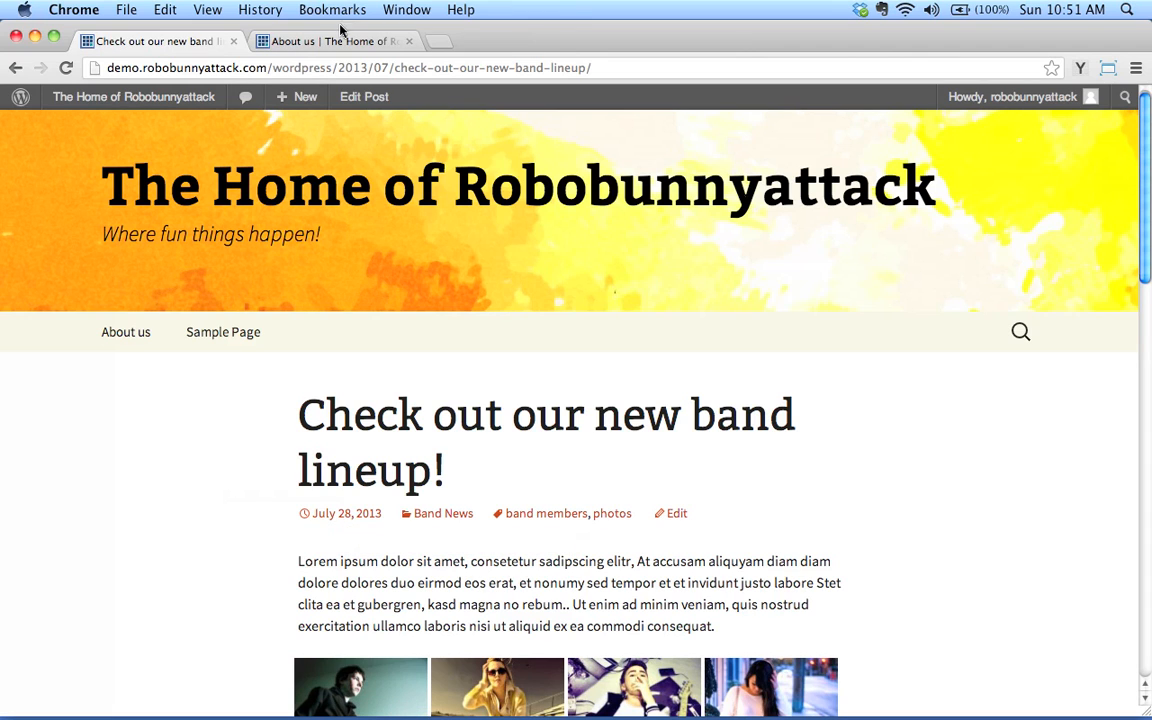
pyautogui.click(308, 40)
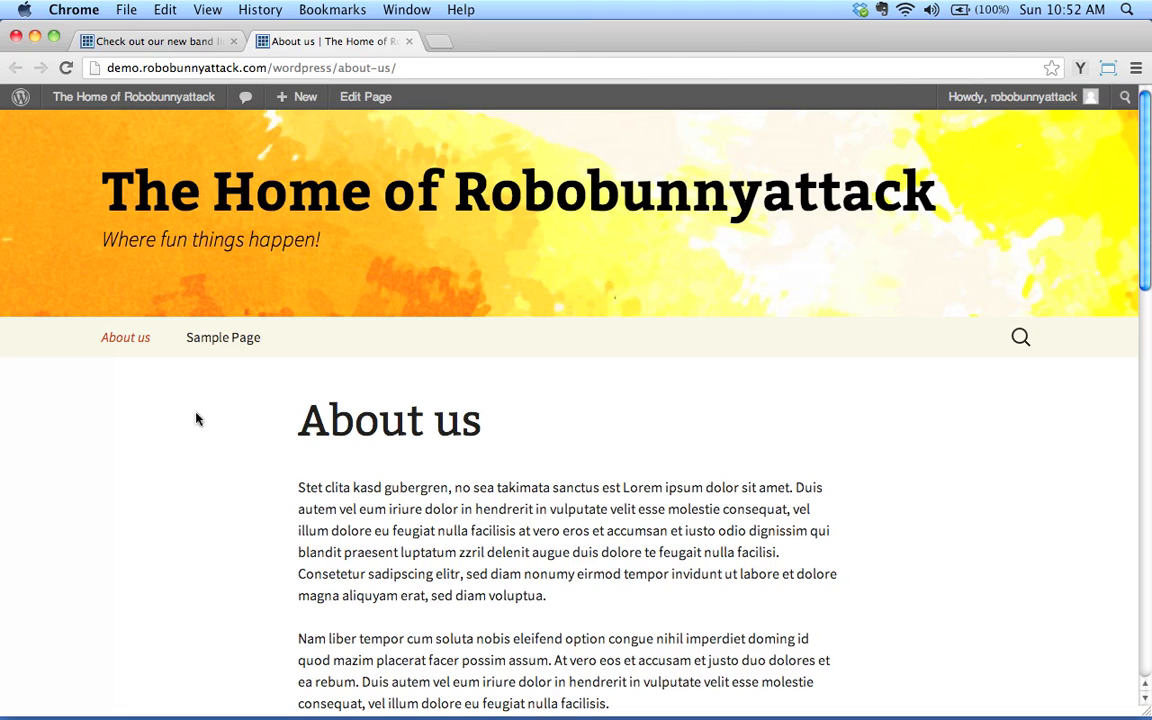
# - Examine the About us page from its body text down to the comment form and footer widgets
pyautogui.scroll(-10, 261, 556)
pyautogui.scroll(5, 258, 551)
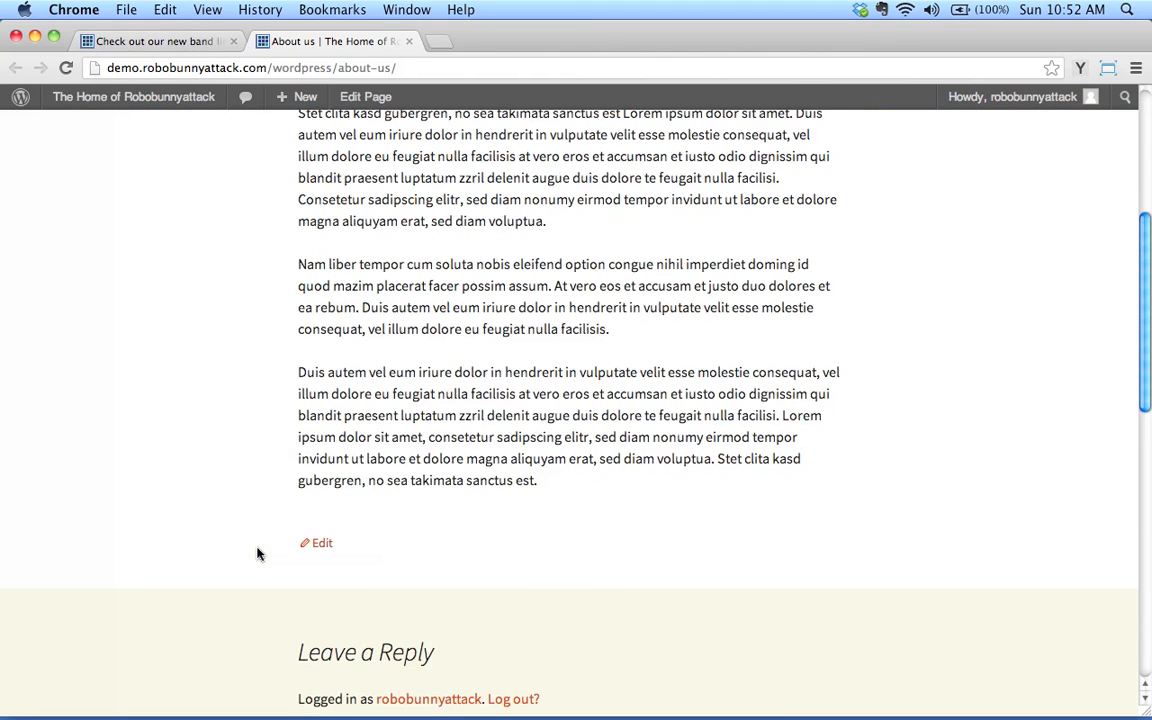
pyautogui.scroll(-3, 256, 553)
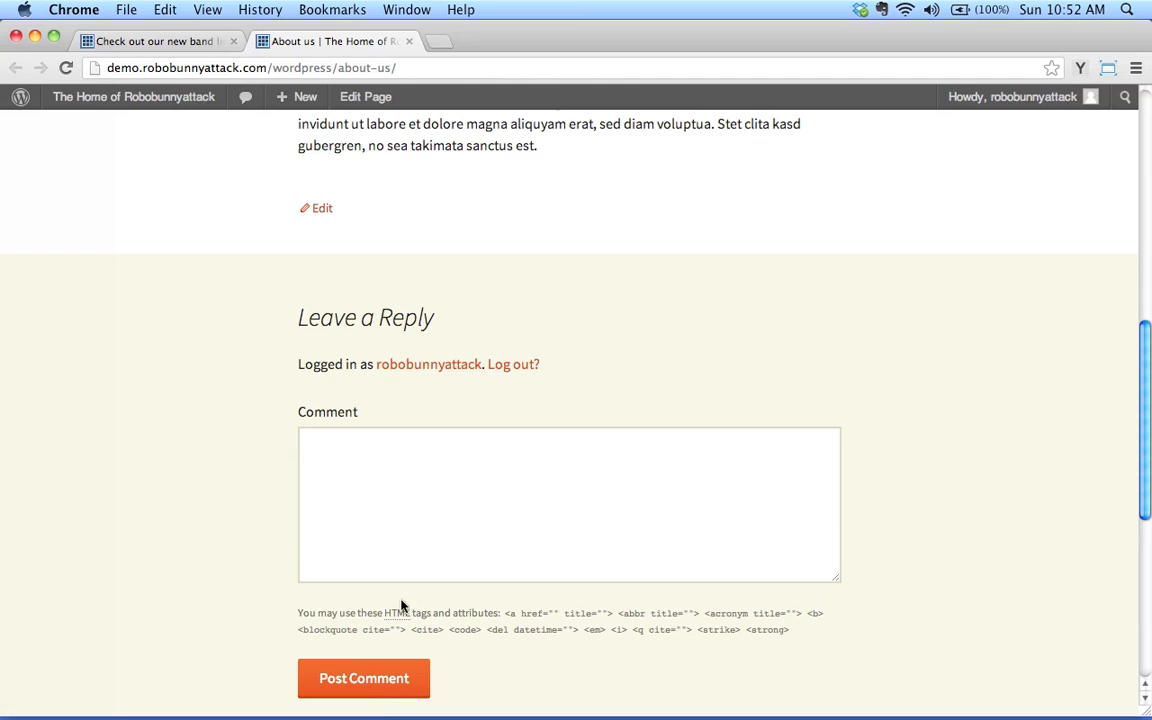
pyautogui.scroll(-2, 425, 442)
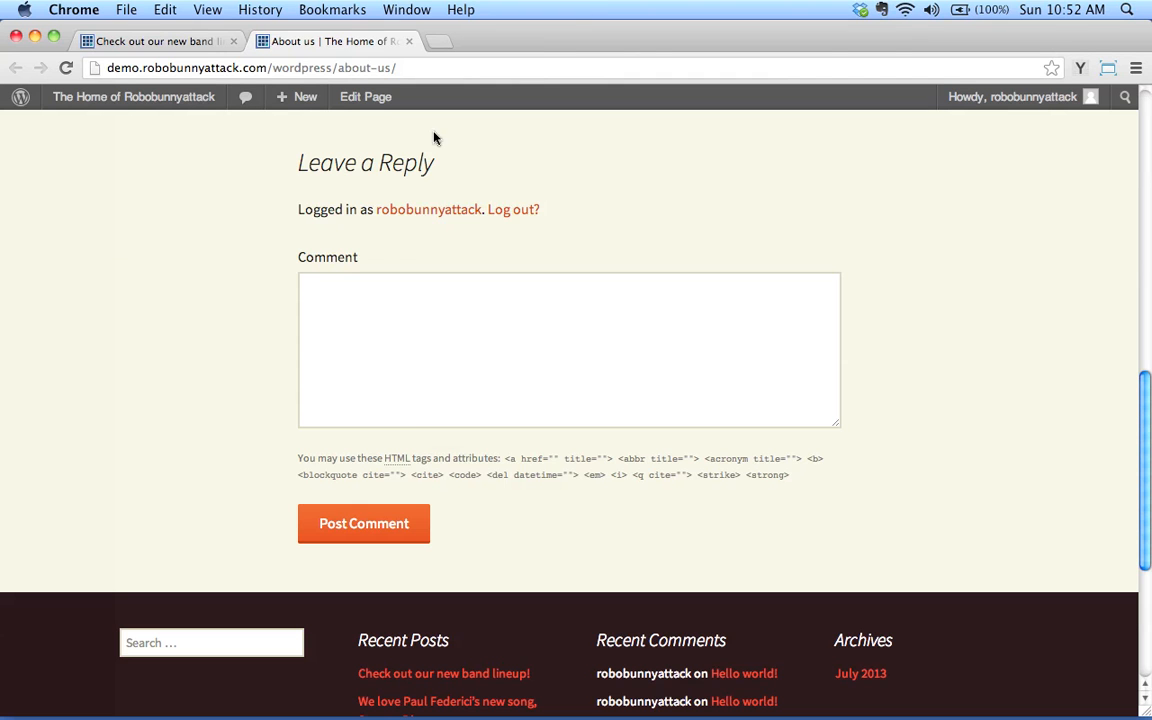
# - Review the About us page down to its comment form and check it against the band lineup post
pyautogui.scroll(15, 384, 300)
pyautogui.scroll(-6, 418, 350)
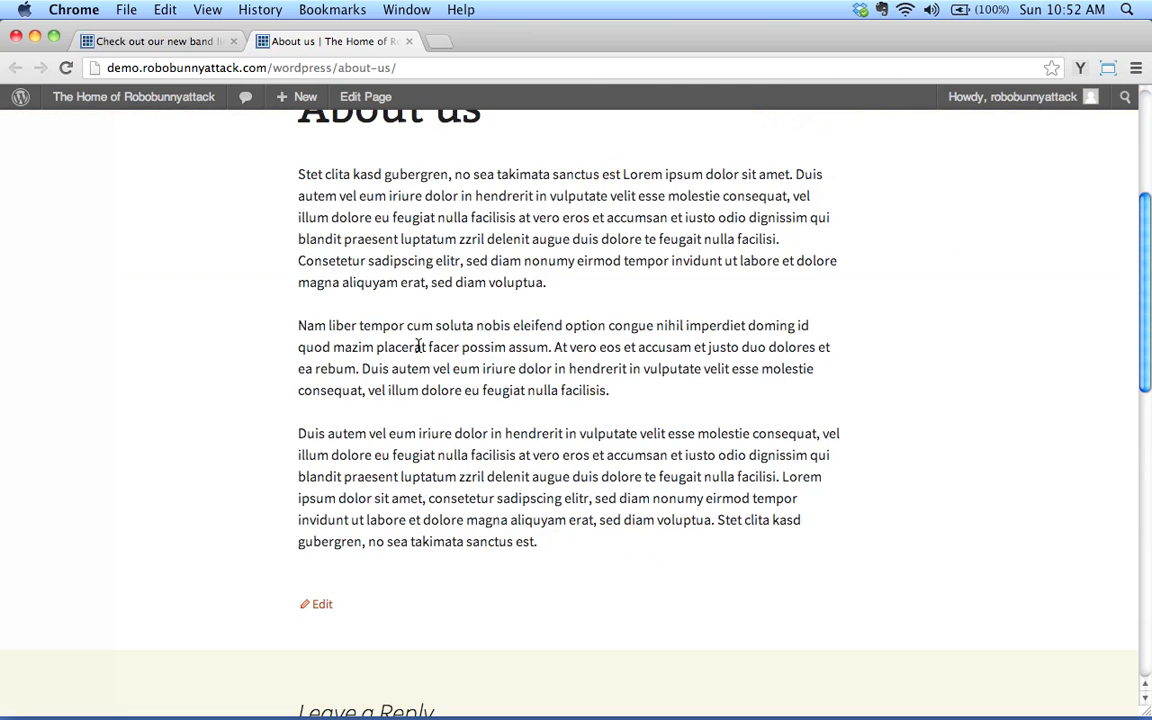
pyautogui.scroll(6, 419, 348)
pyautogui.scroll(-15, 441, 481)
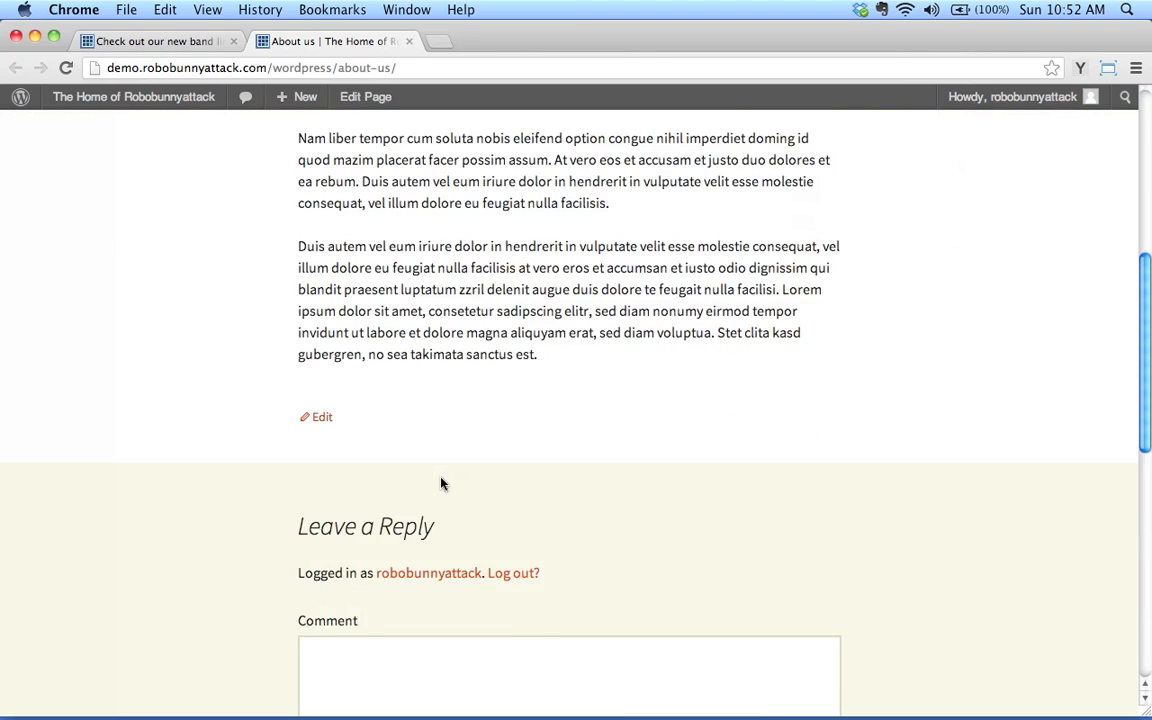
pyautogui.scroll(15, 441, 483)
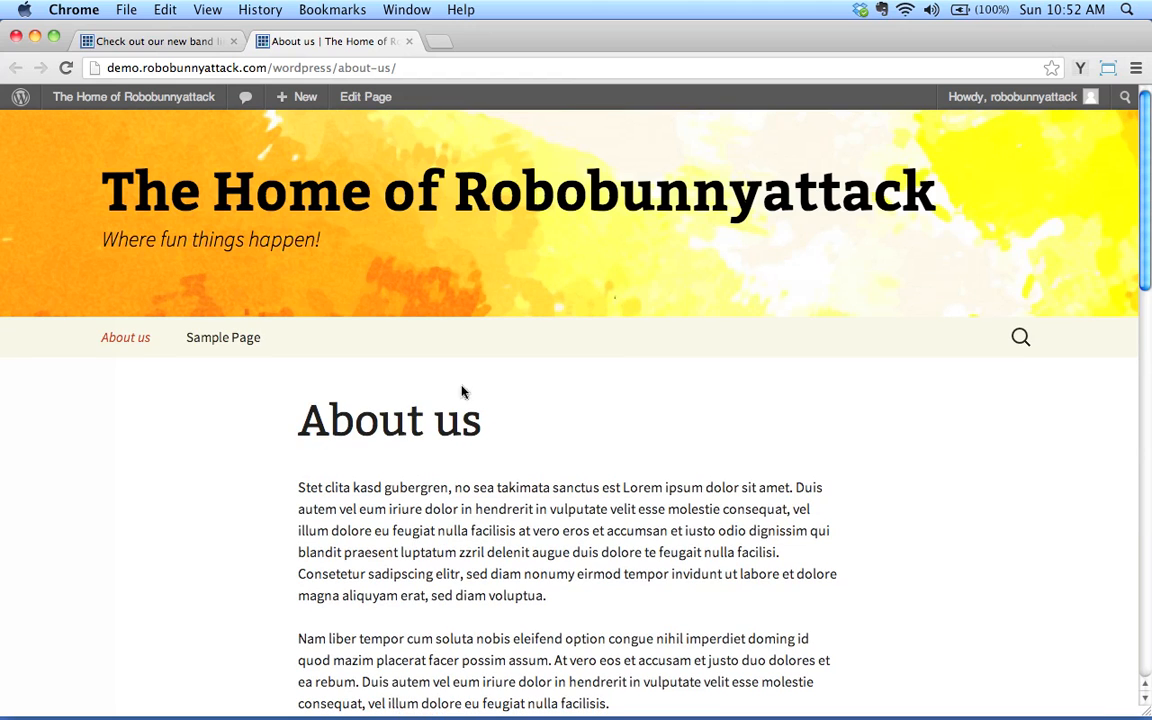
pyautogui.click(162, 42)
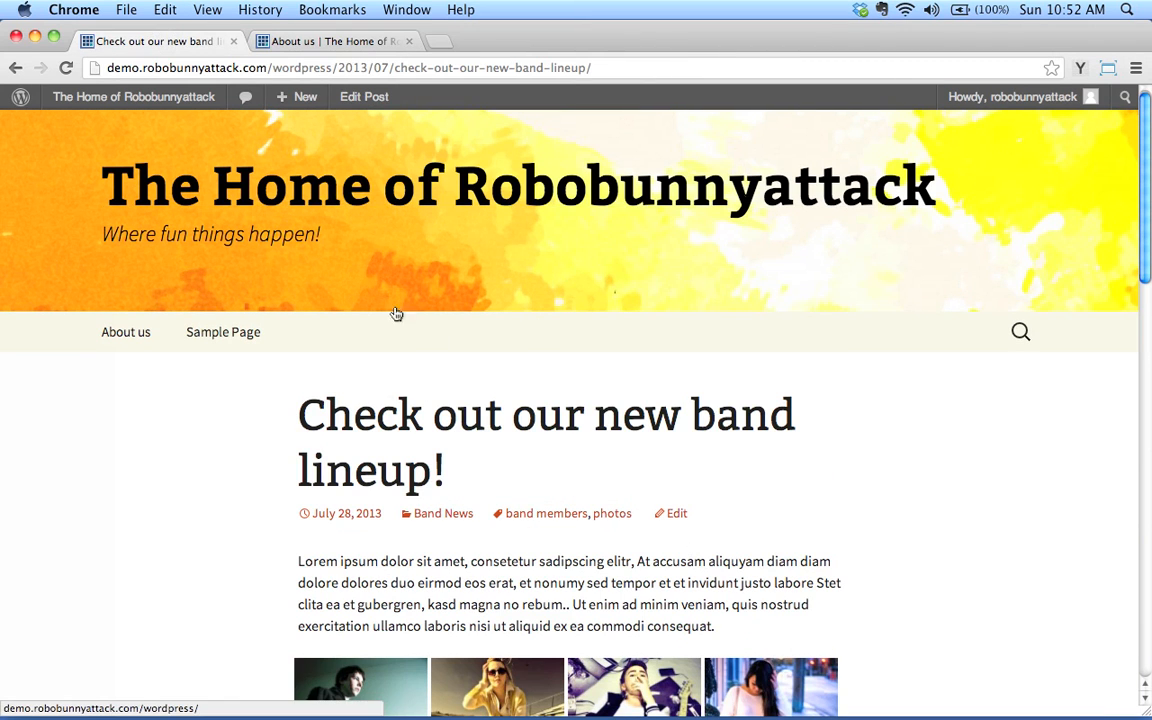
pyautogui.click(368, 41)
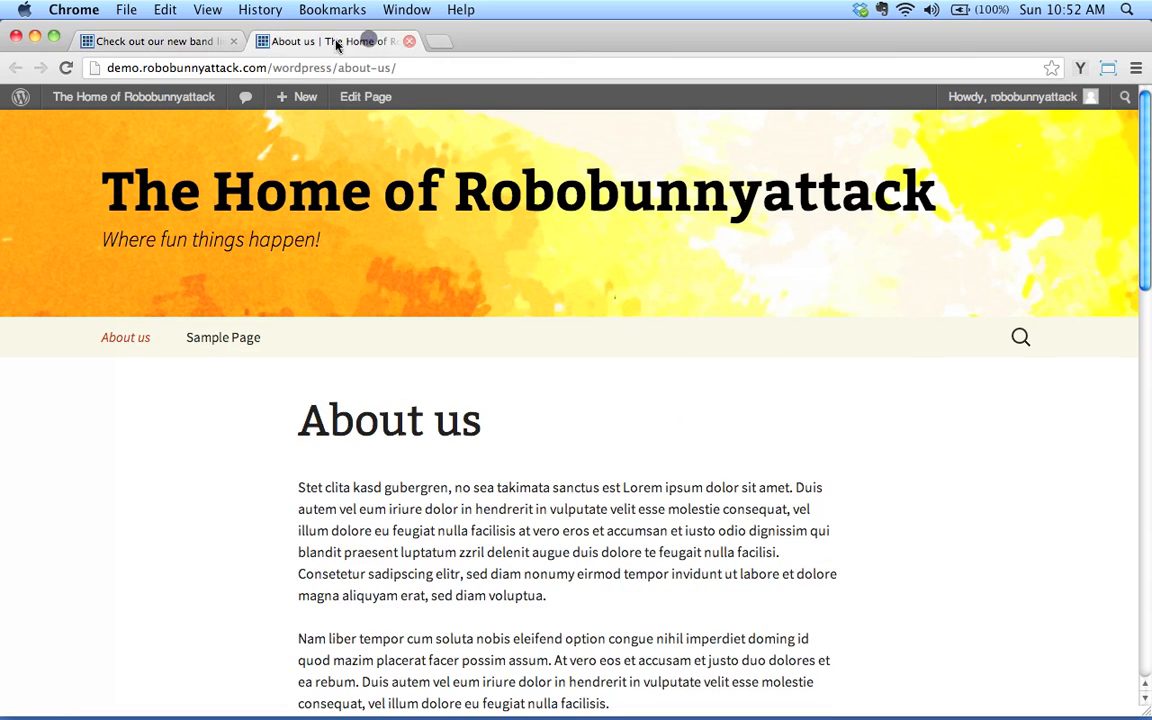
# - Go to the list of all pages in the site admin and open the About us page for editing
pyautogui.click(368, 99)
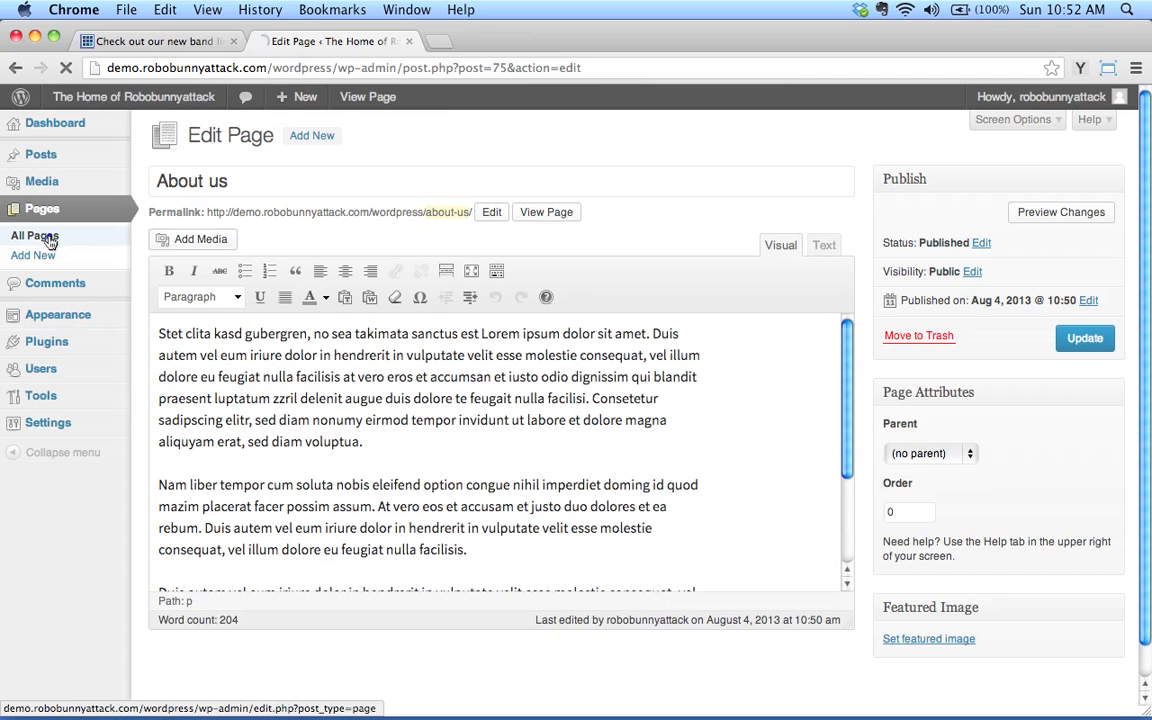
pyautogui.click(46, 236)
pyautogui.click(46, 236)
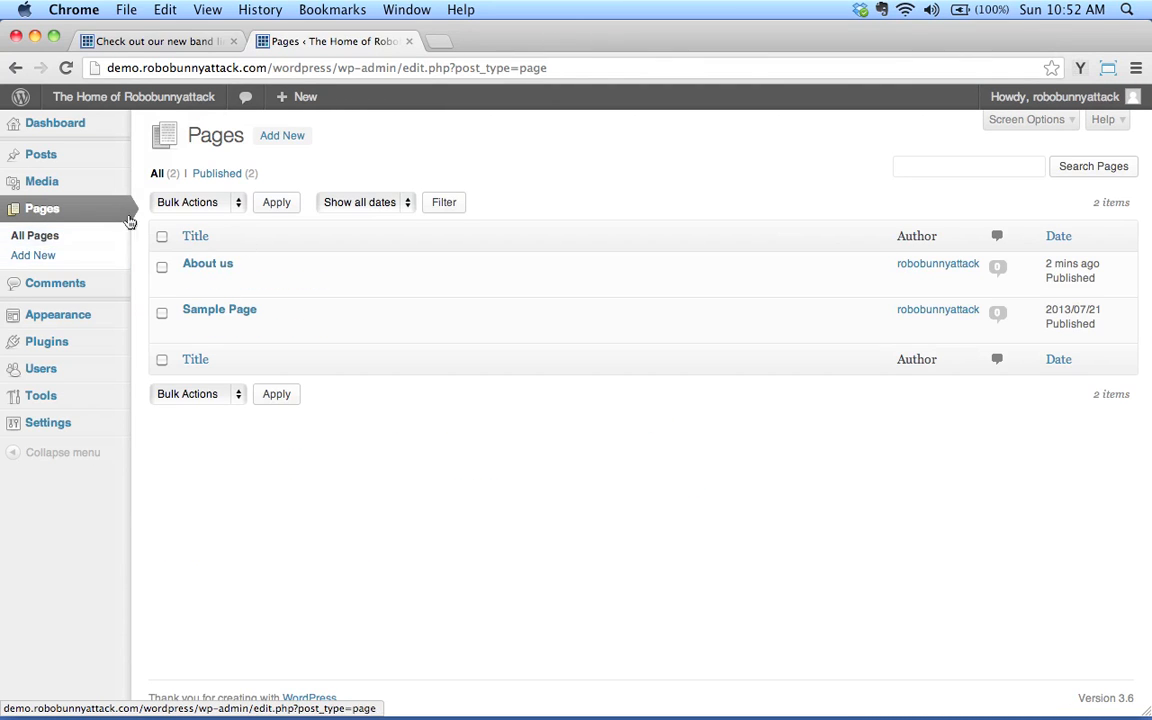
pyautogui.moveTo(213, 262)
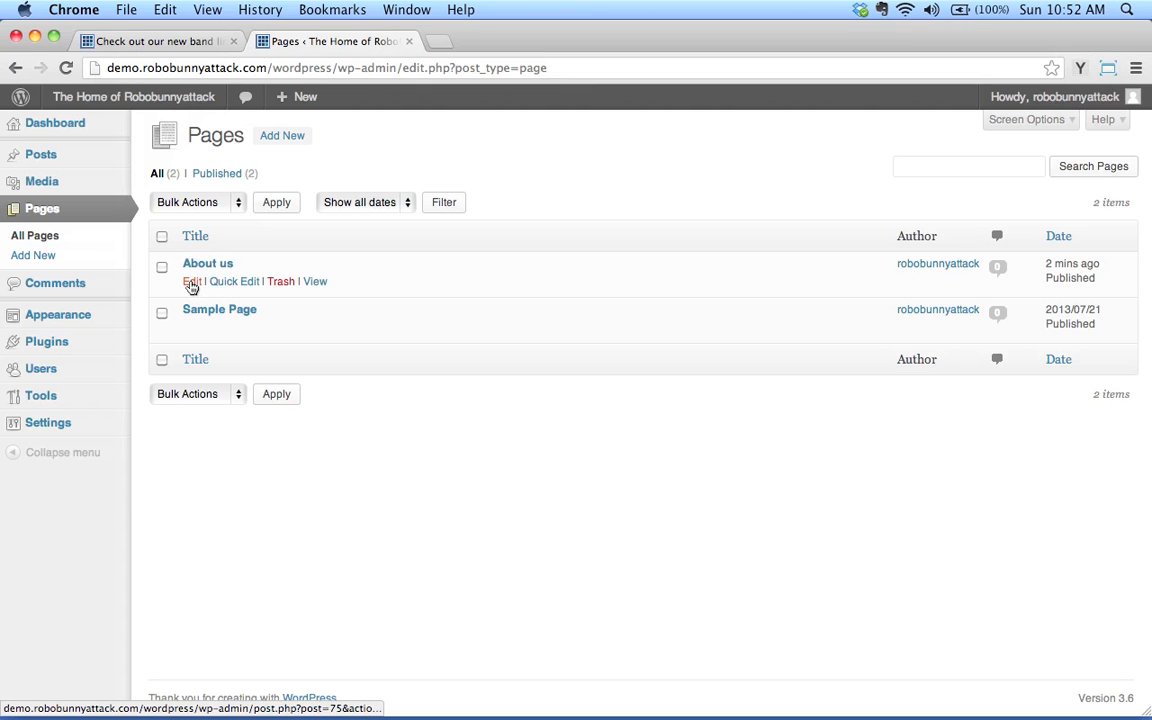
pyautogui.click(190, 283)
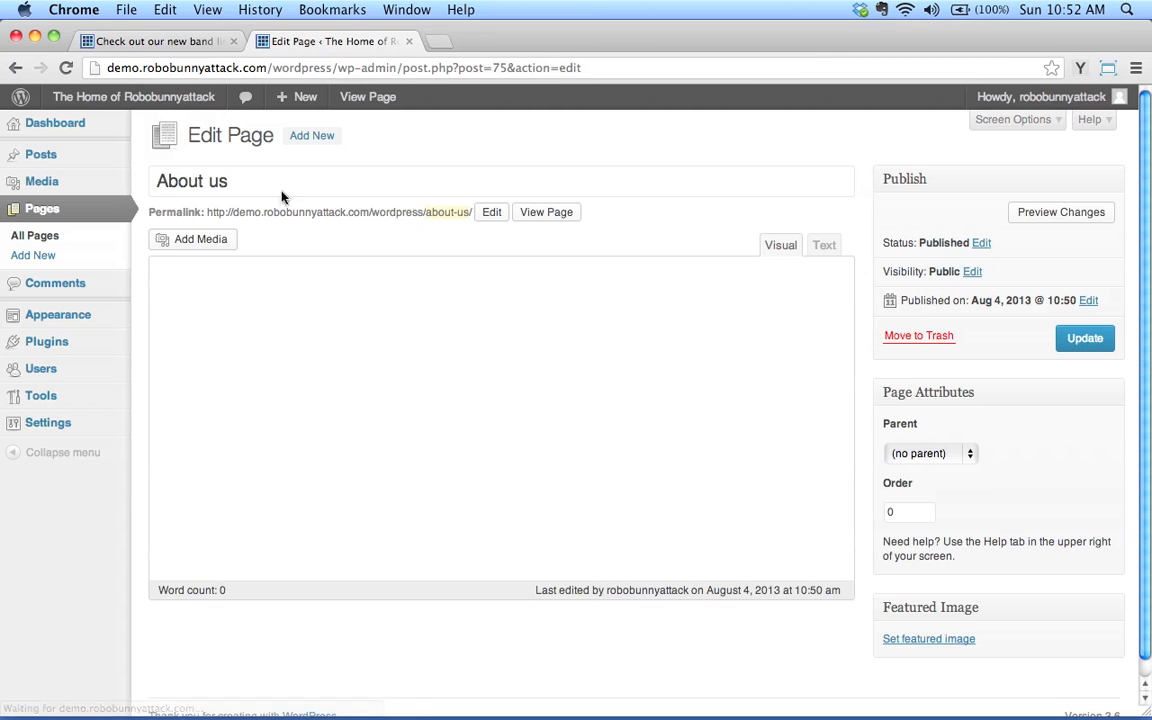
pyautogui.scroll(-1, 897, 420)
pyautogui.scroll(1, 897, 420)
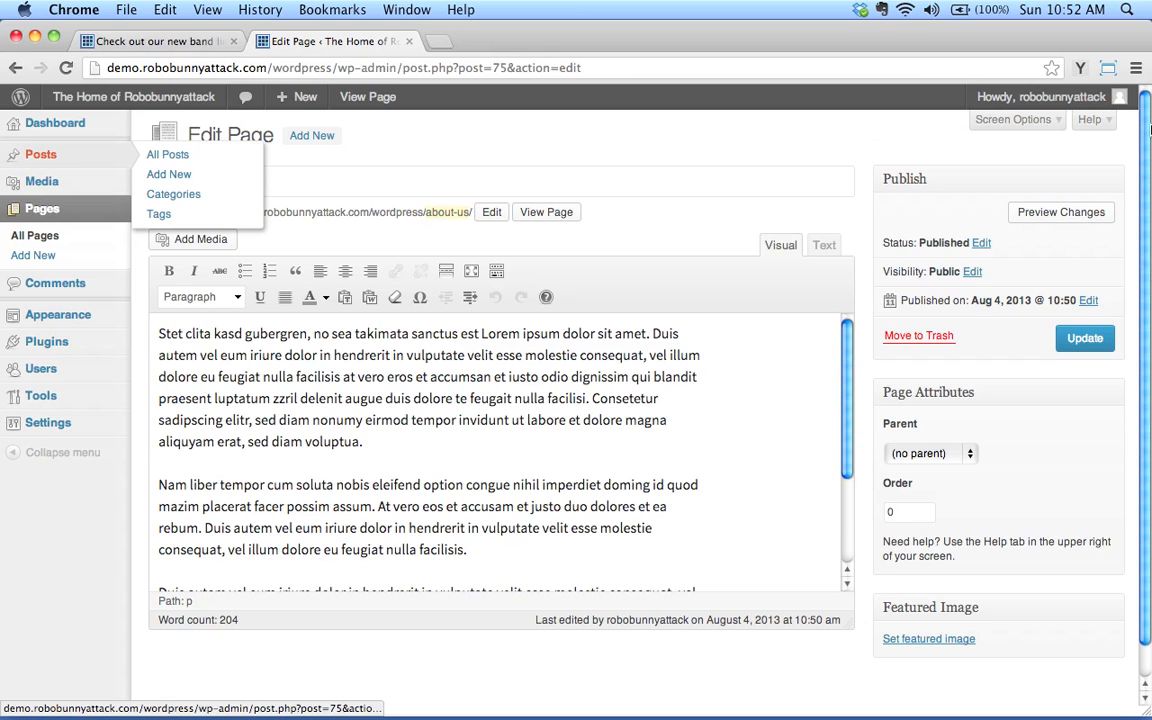
# - Show the Discussion settings in the page editor while keeping the Comments box hidden
pyautogui.click(1013, 120)
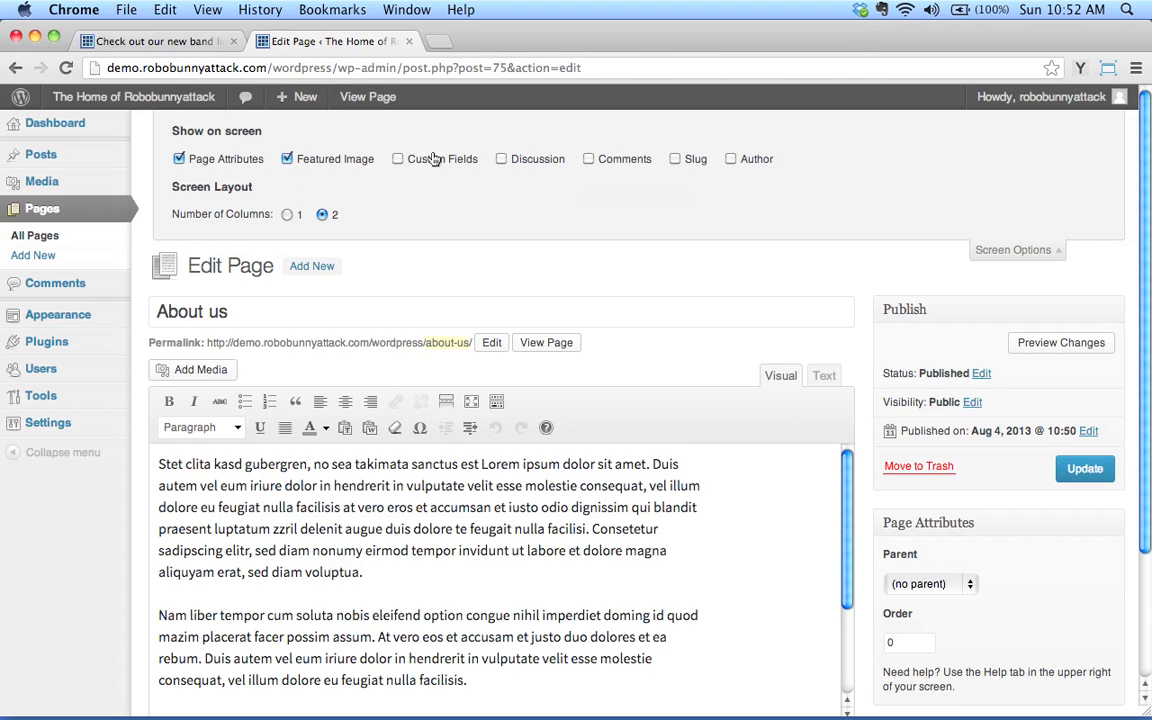
pyautogui.click(527, 163)
pyautogui.click(619, 163)
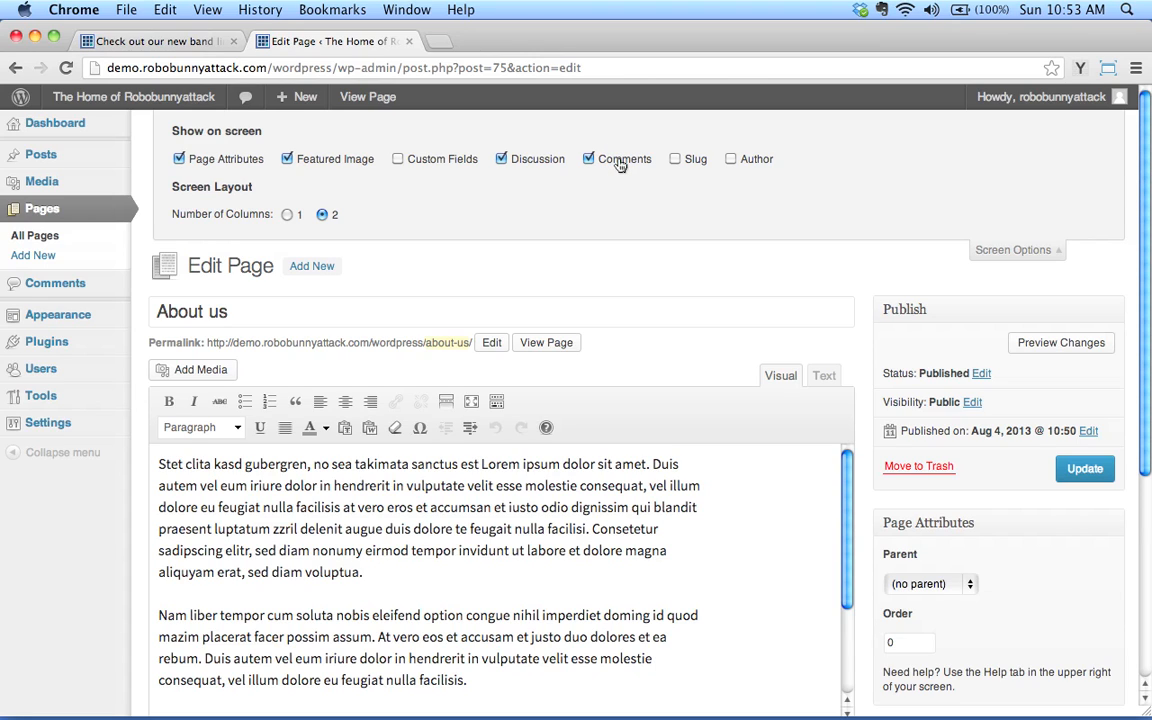
pyautogui.click(594, 161)
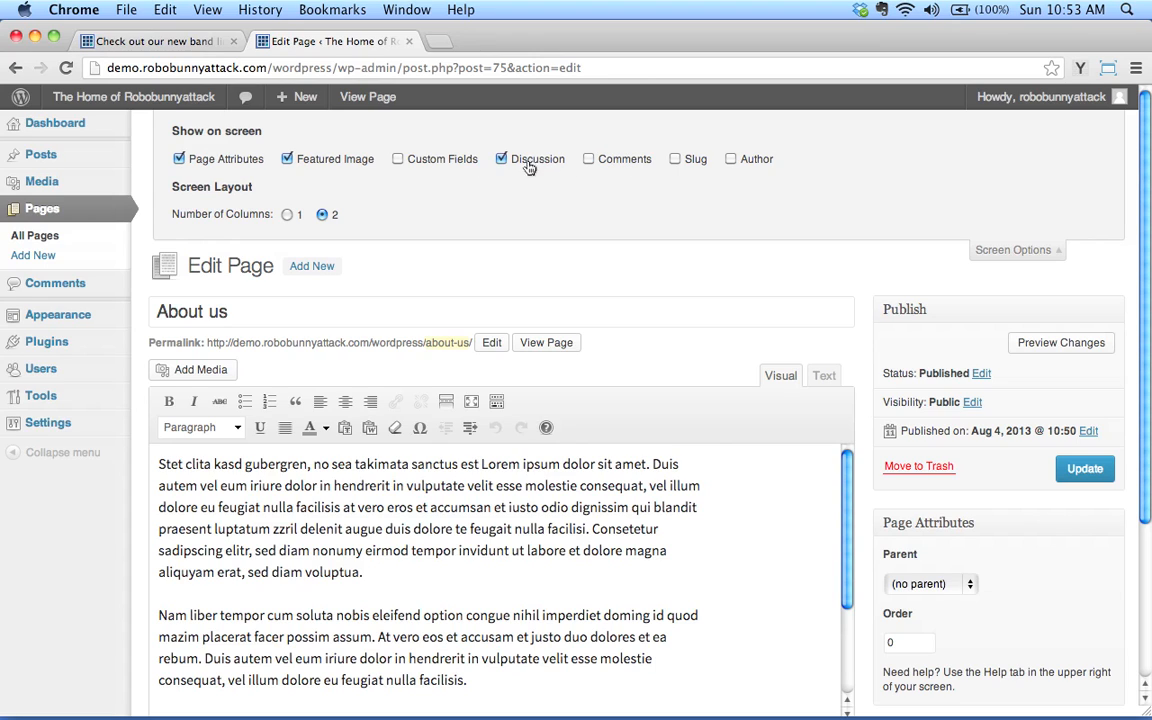
pyautogui.scroll(-5, 870, 360)
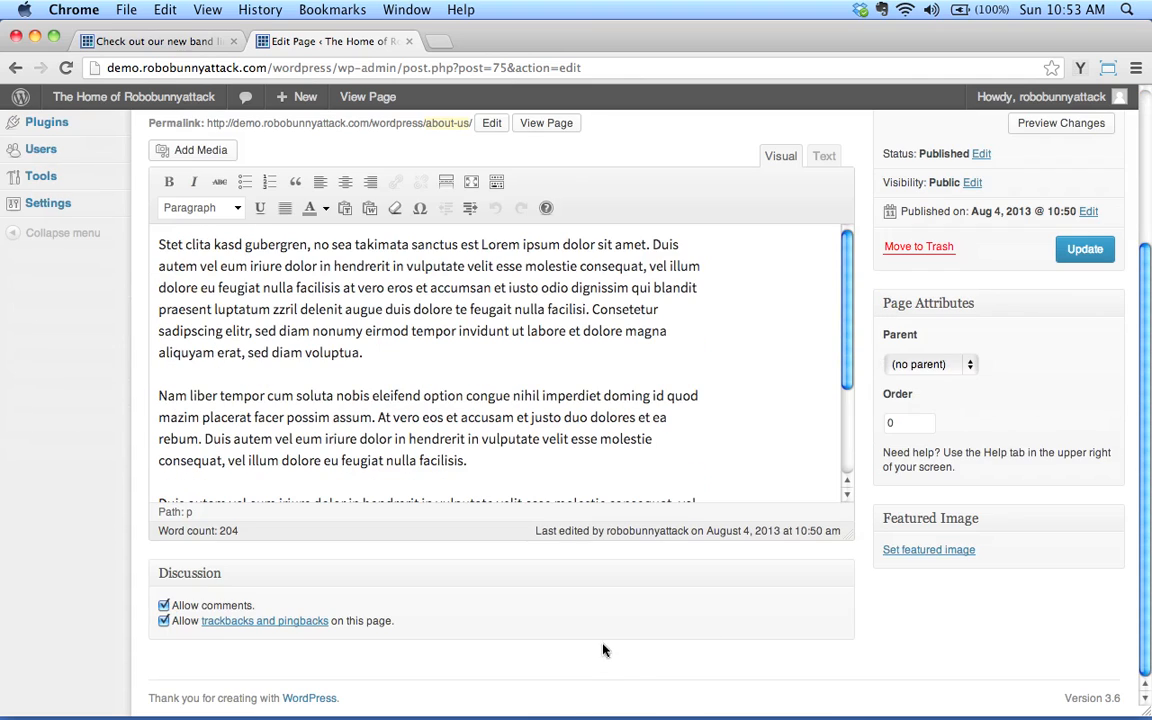
pyautogui.scroll(5, 780, 555)
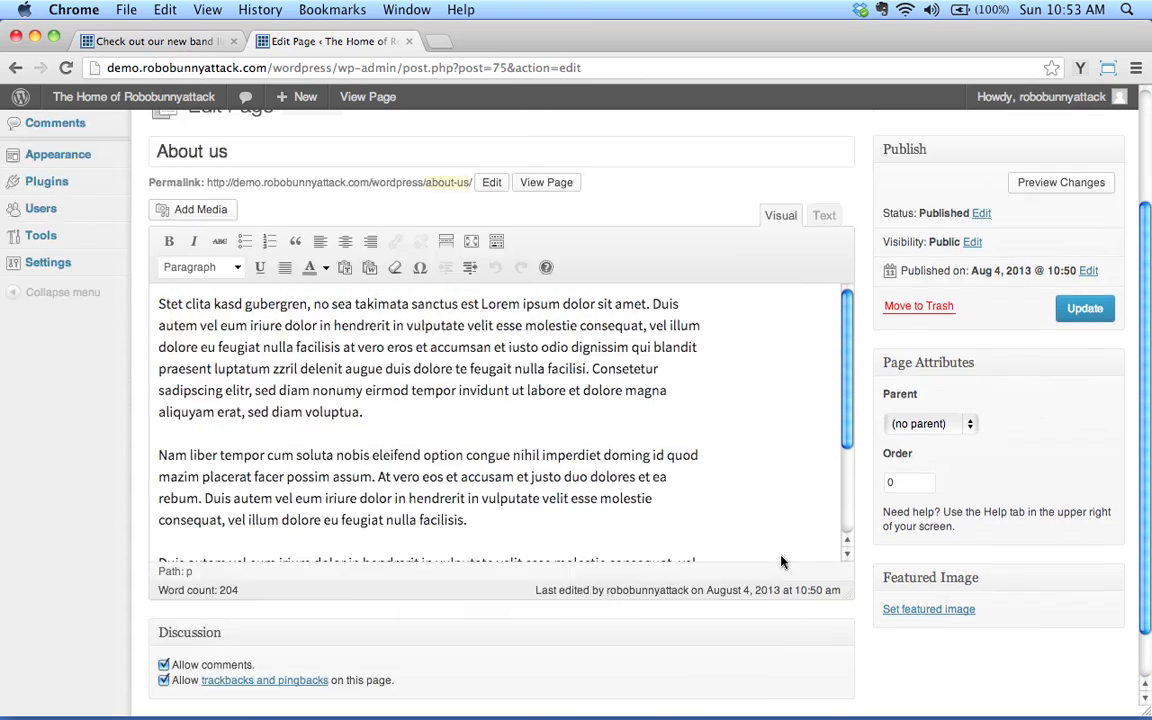
# - Hide the Discussion settings in the page editor and show them again
pyautogui.click(532, 160)
pyautogui.scroll(-4, 532, 160)
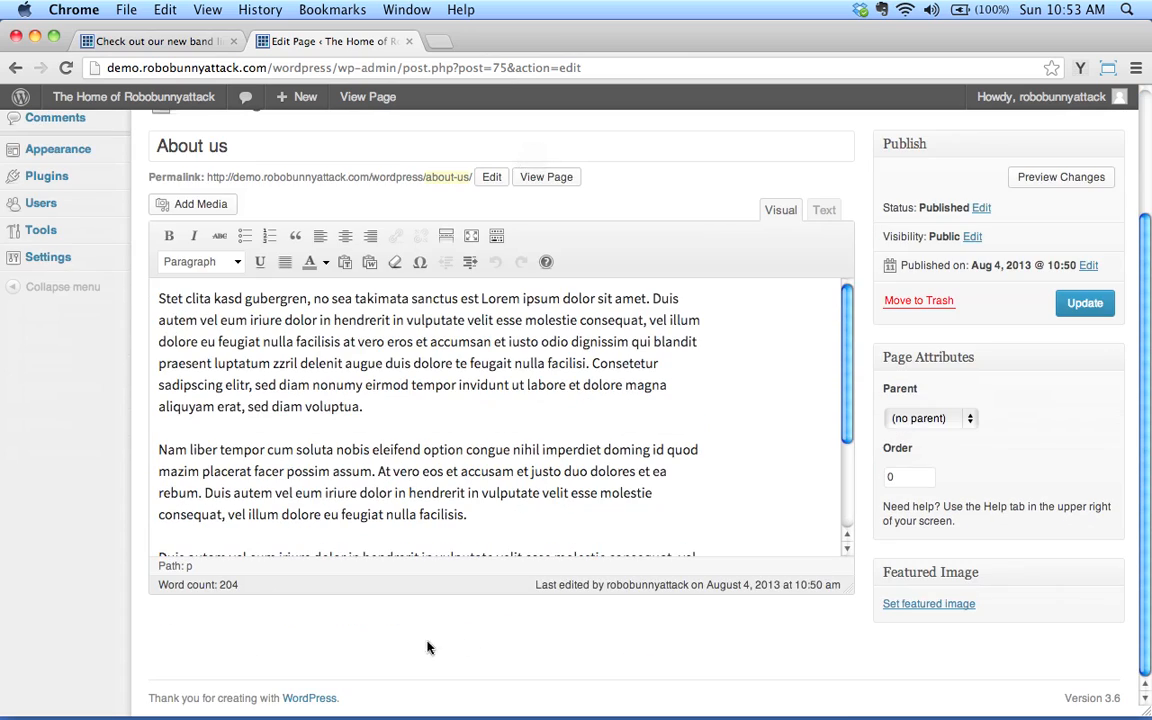
pyautogui.scroll(4, 429, 645)
pyautogui.click(535, 162)
# - Disallow comments as well as trackbacks and pingbacks on the About us page and update it
pyautogui.scroll(-5, 478, 622)
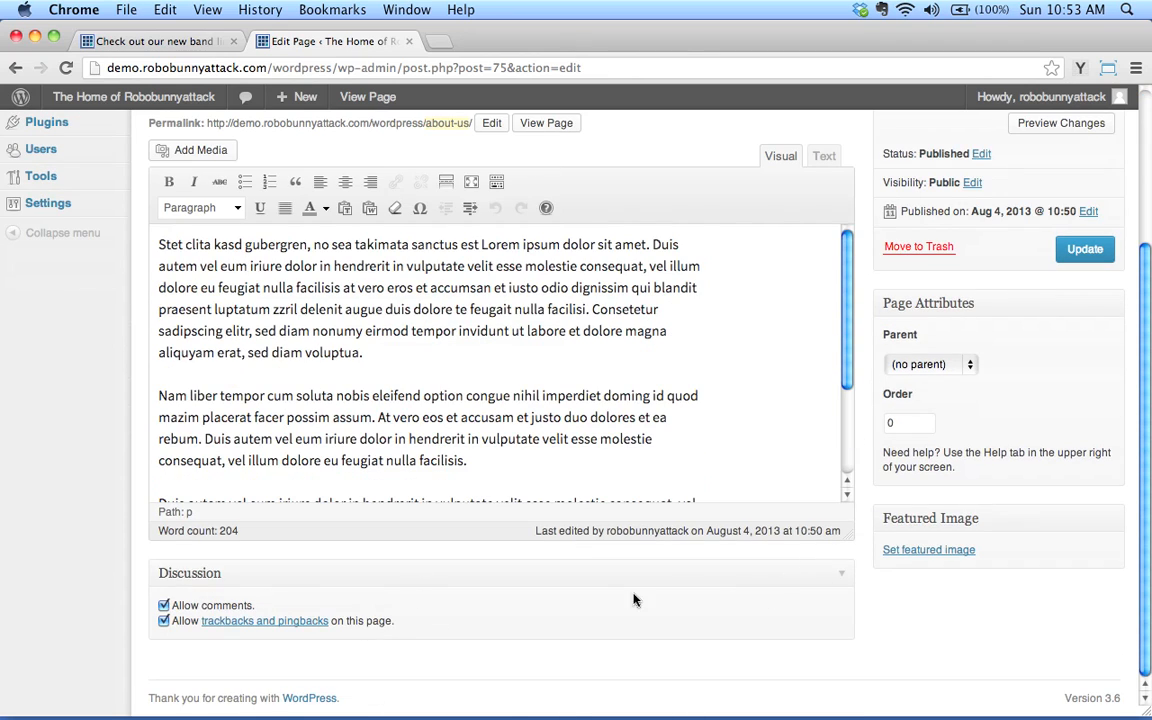
pyautogui.click(164, 606)
pyautogui.click(164, 621)
pyautogui.click(1089, 263)
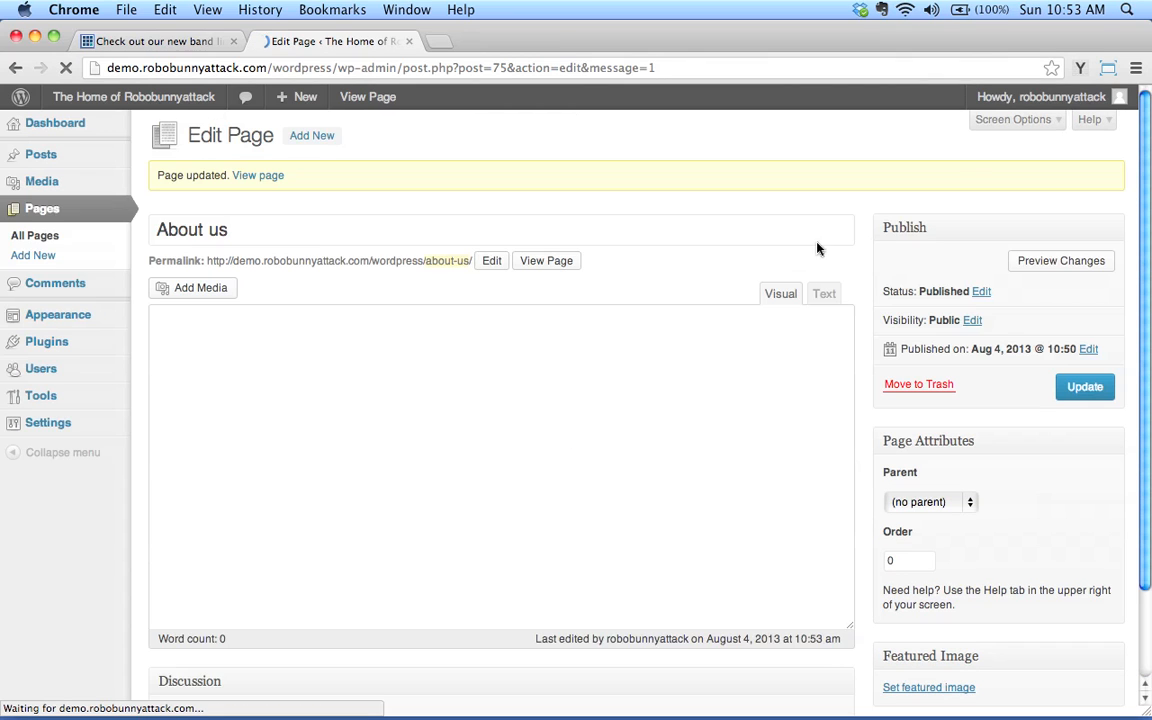
# - View the updated About us page and check the area between its body text and the footer for a comment form
pyautogui.click(257, 176)
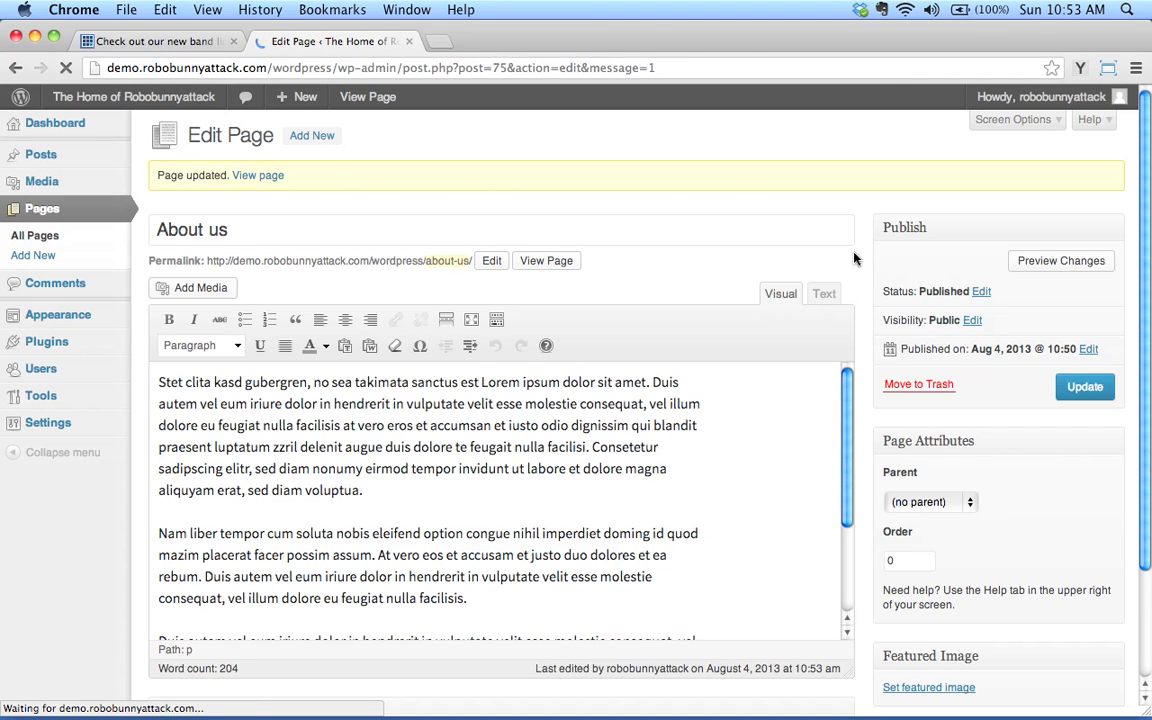
pyautogui.scroll(-15, 805, 278)
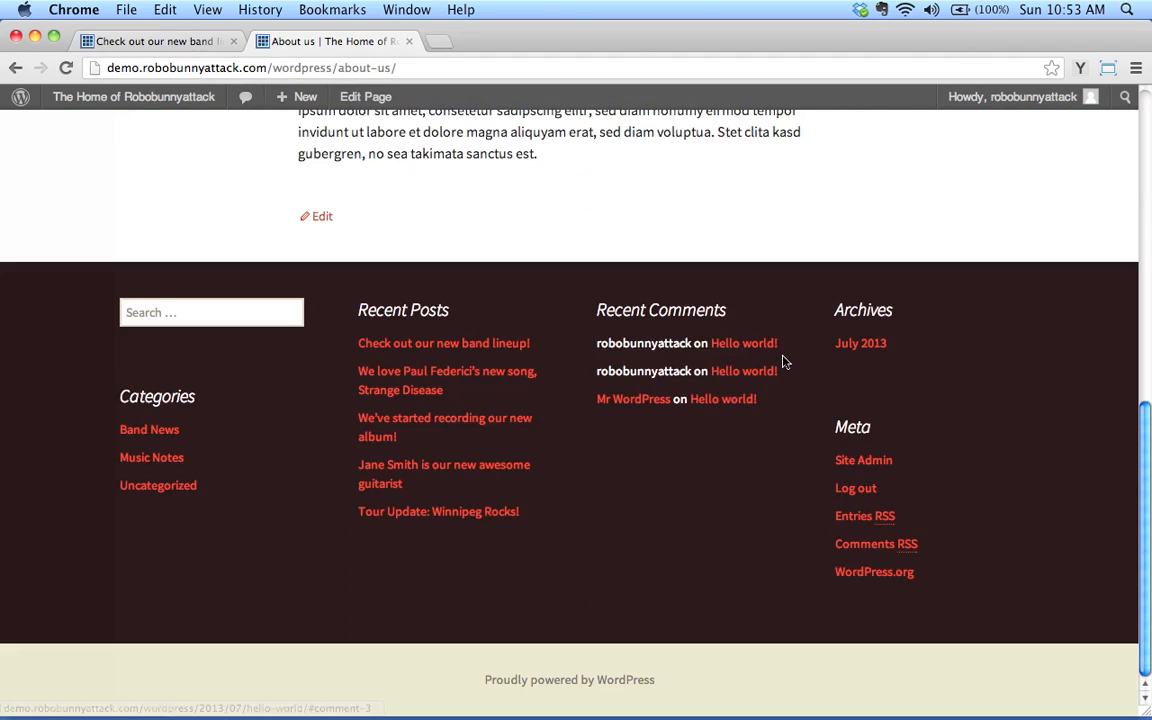
pyautogui.scroll(15, 785, 363)
pyautogui.scroll(-10, 386, 490)
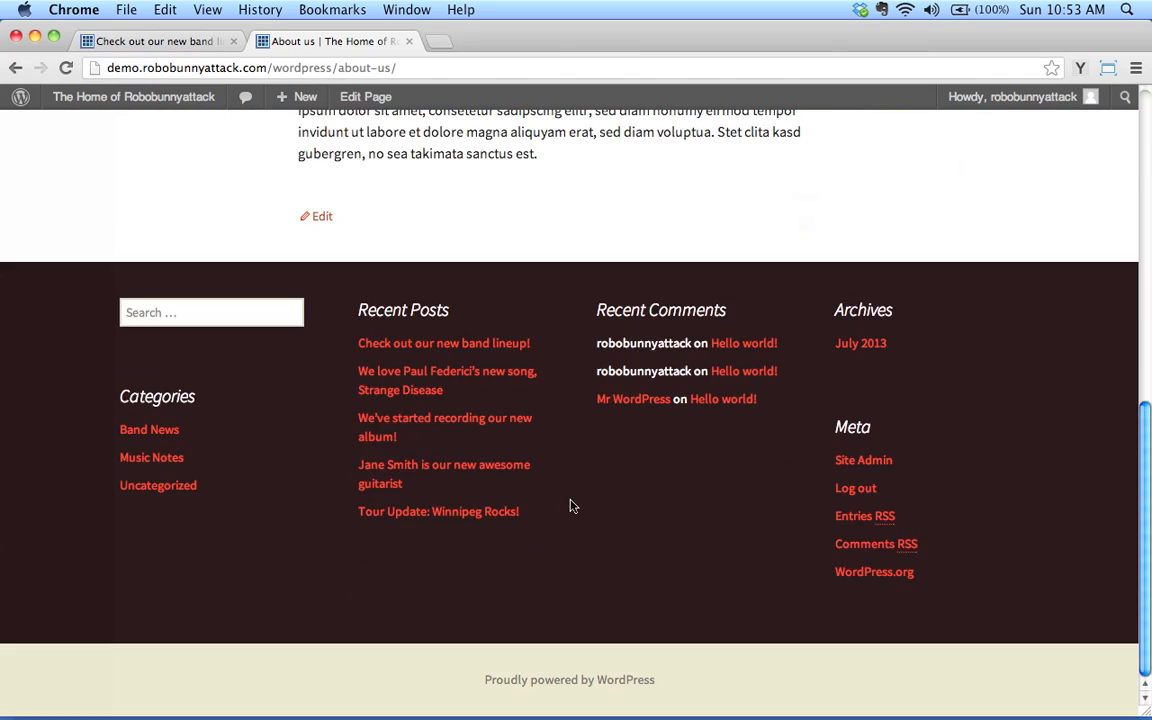
pyautogui.scroll(7, 568, 504)
pyautogui.scroll(-3, 458, 401)
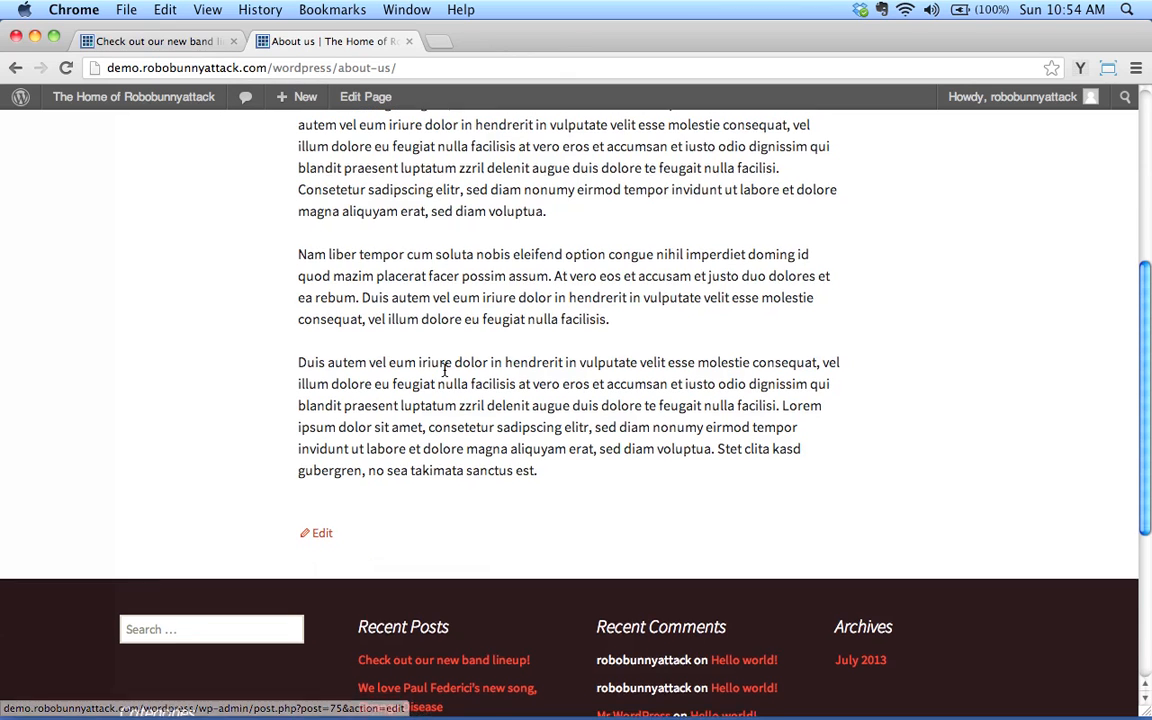
pyautogui.scroll(-5, 285, 214)
pyautogui.scroll(1, 380, 318)
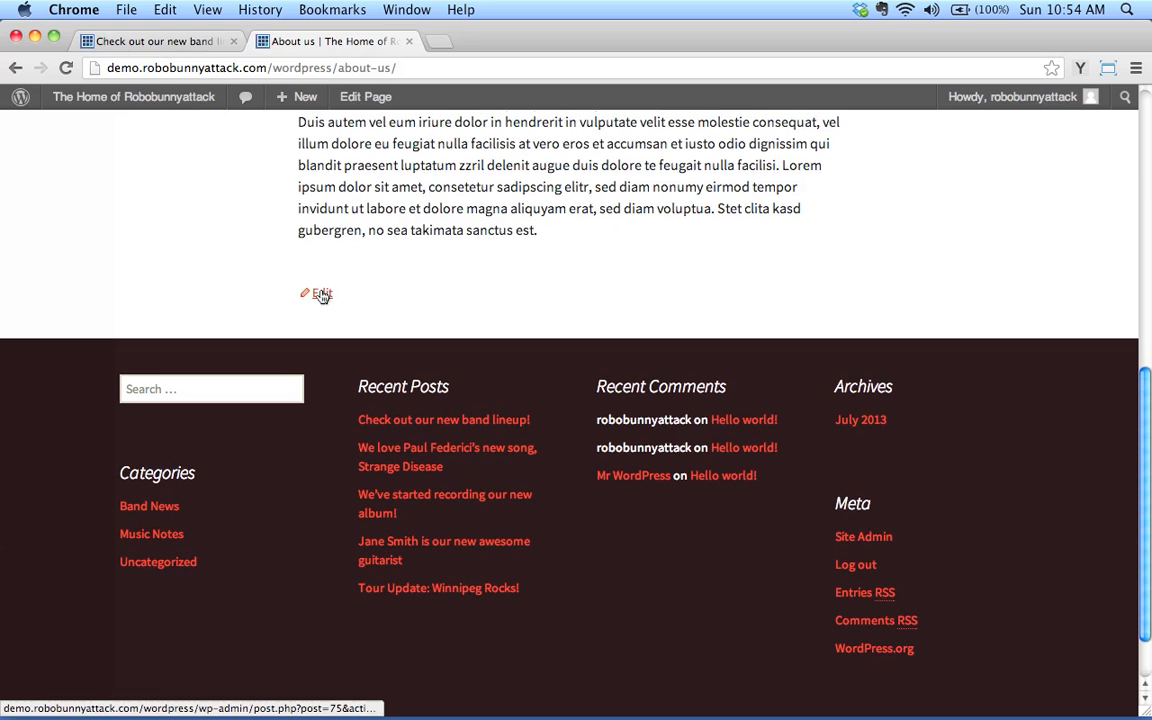
pyautogui.scroll(10, 386, 303)
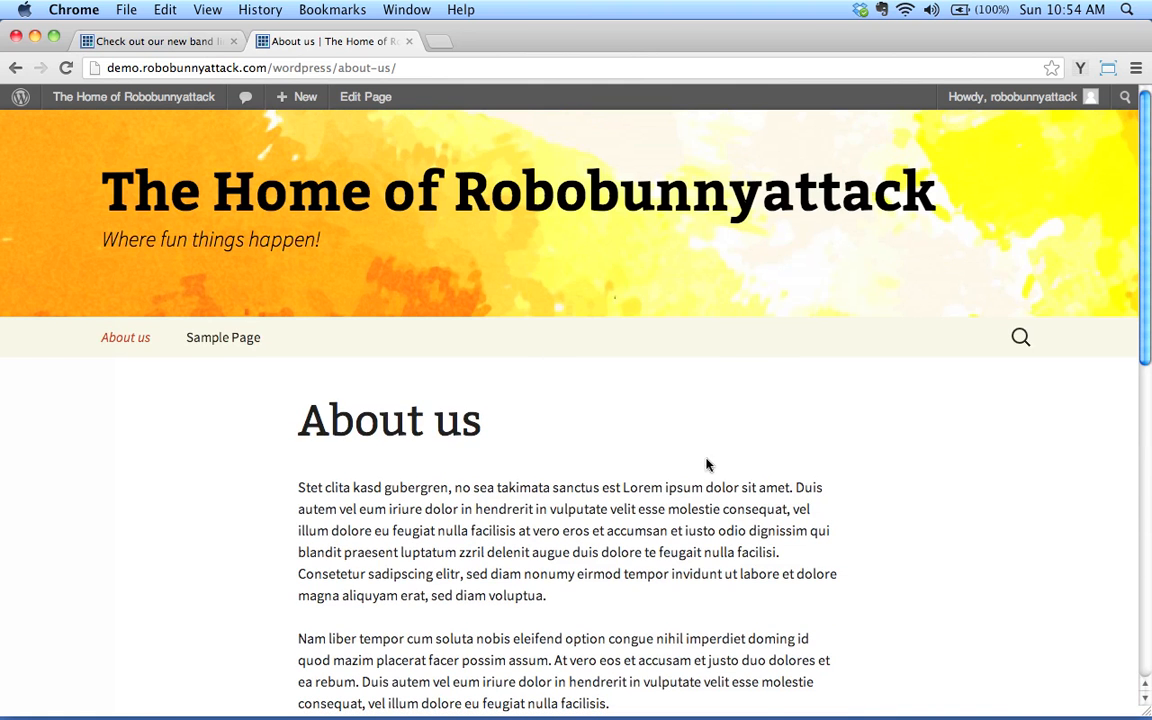
pyautogui.scroll(-5, 707, 463)
pyautogui.scroll(6, 868, 171)
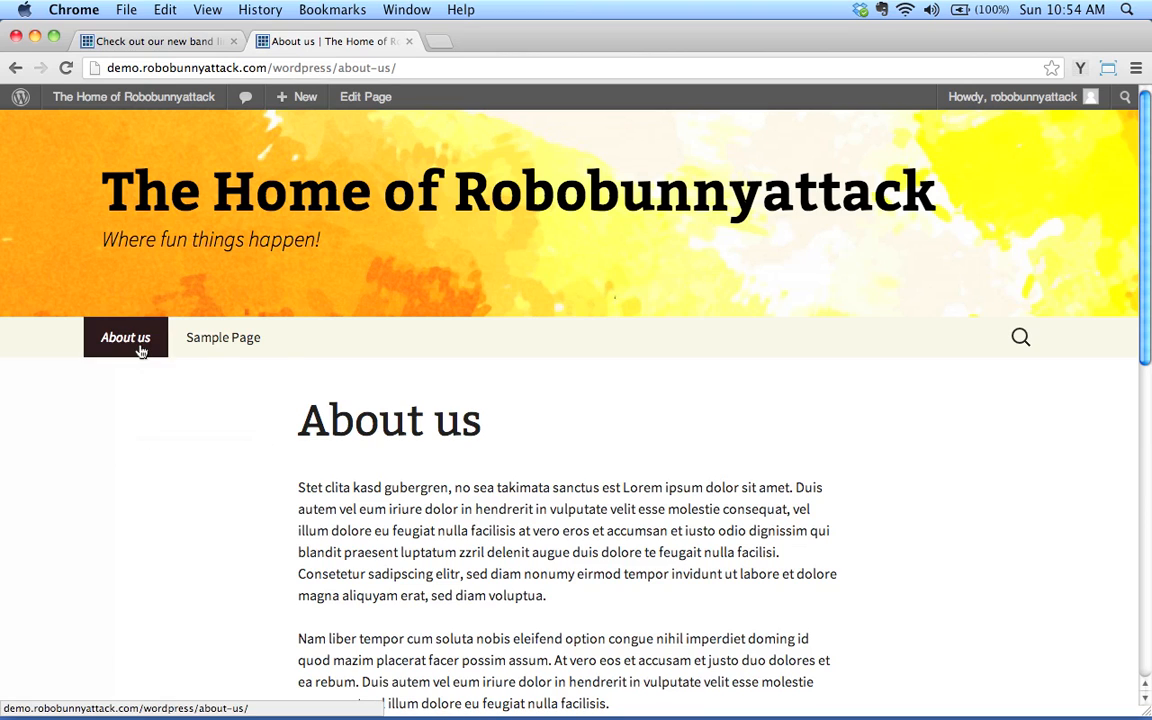
# - Visit the Sample Page through the site navigation and return to the About us page
pyautogui.click(220, 340)
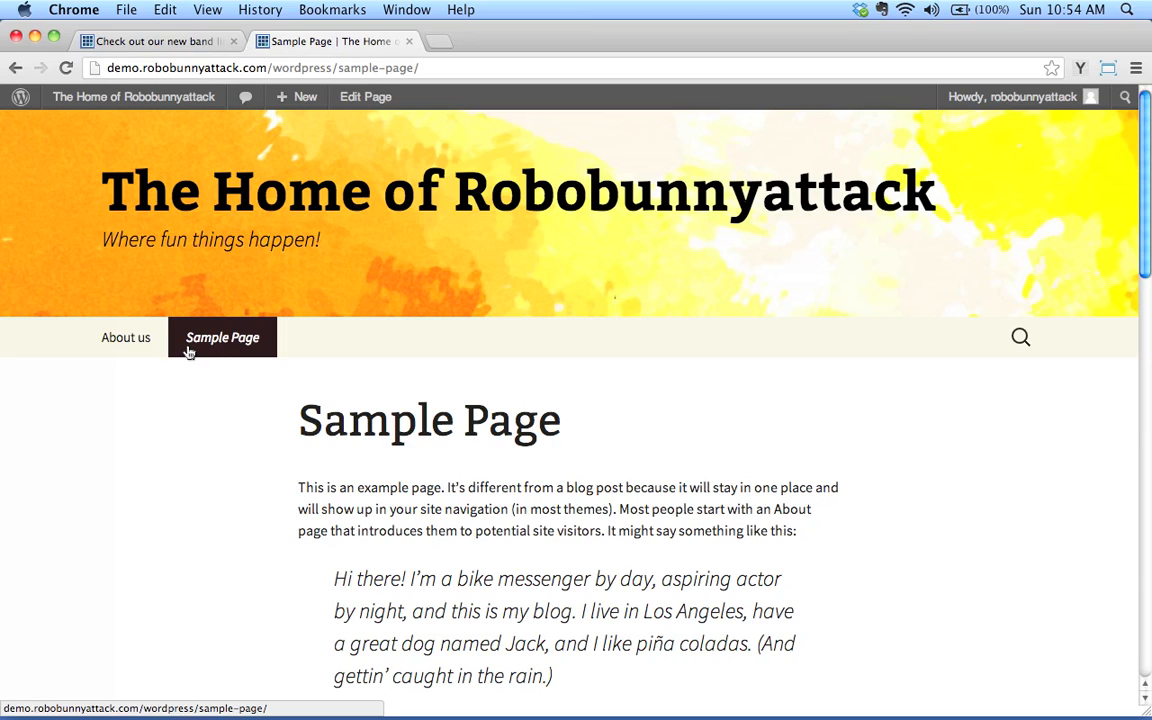
pyautogui.click(130, 333)
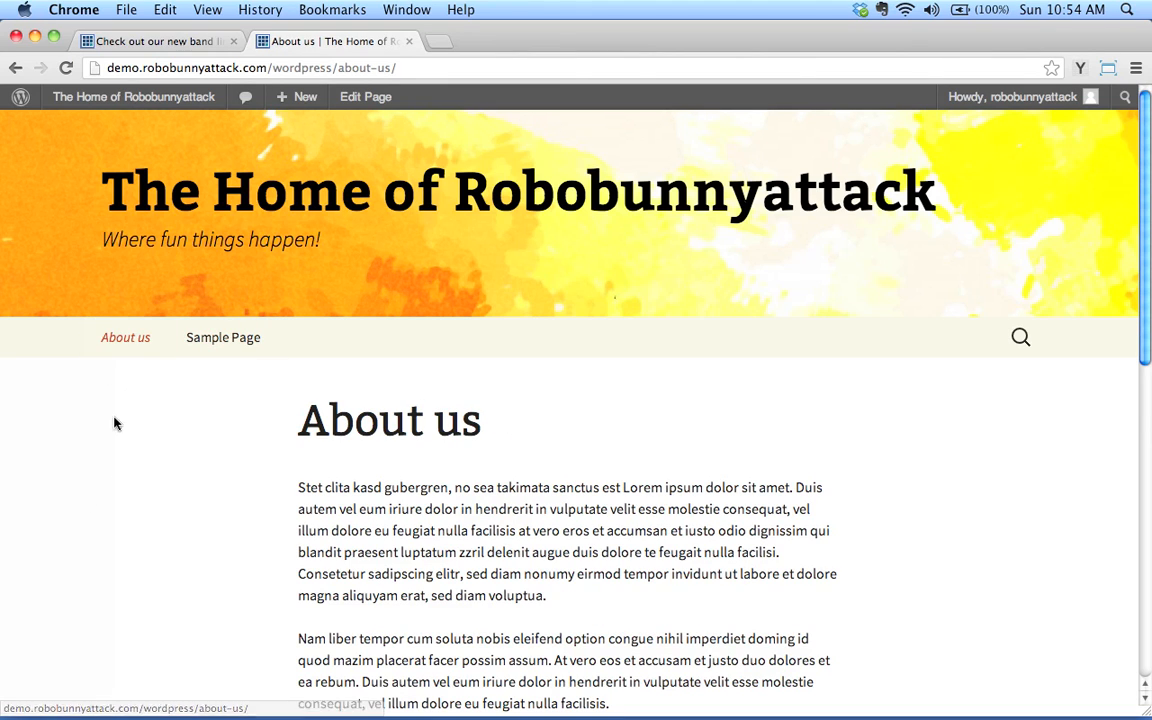
pyautogui.scroll(-5, 330, 510)
pyautogui.scroll(5, 320, 500)
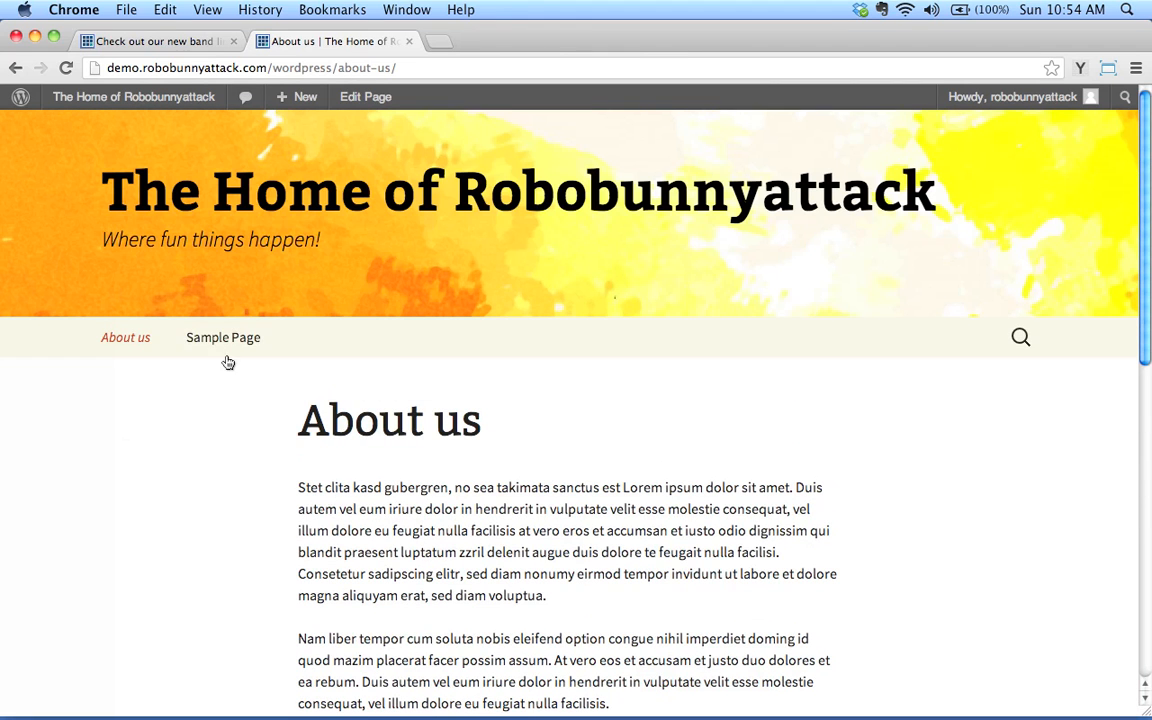
# - Go to the site's home page and look through the posts listed there
pyautogui.click(208, 182)
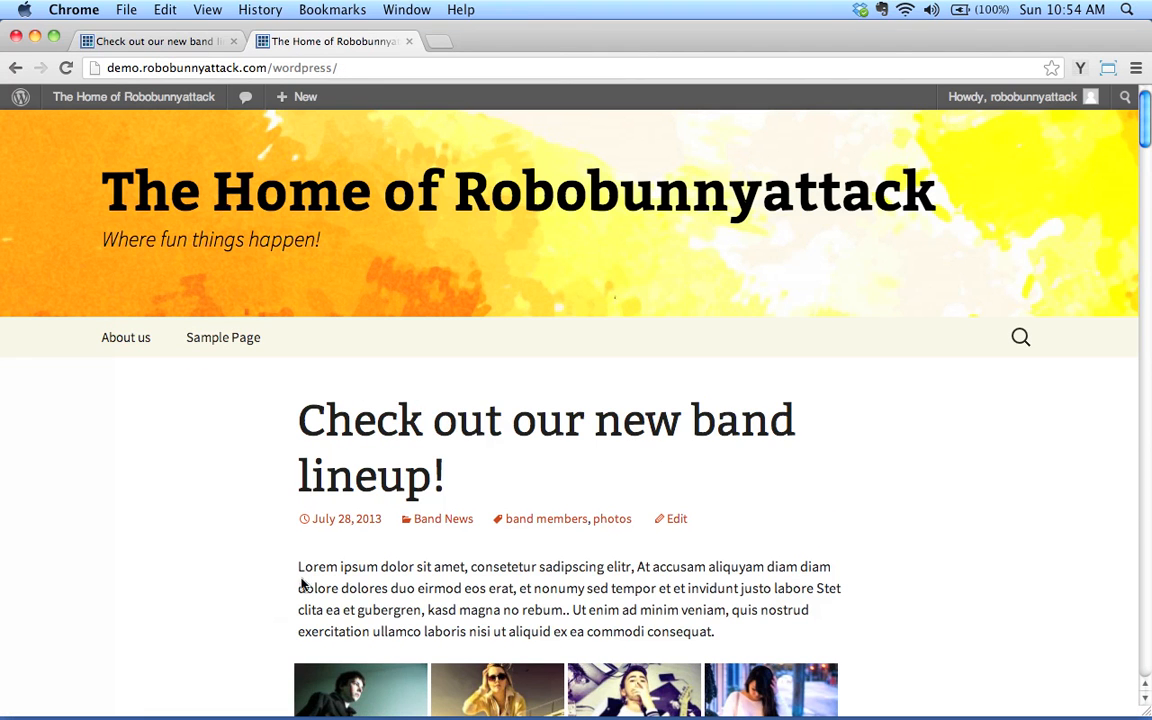
pyautogui.scroll(-15, 1022, 548)
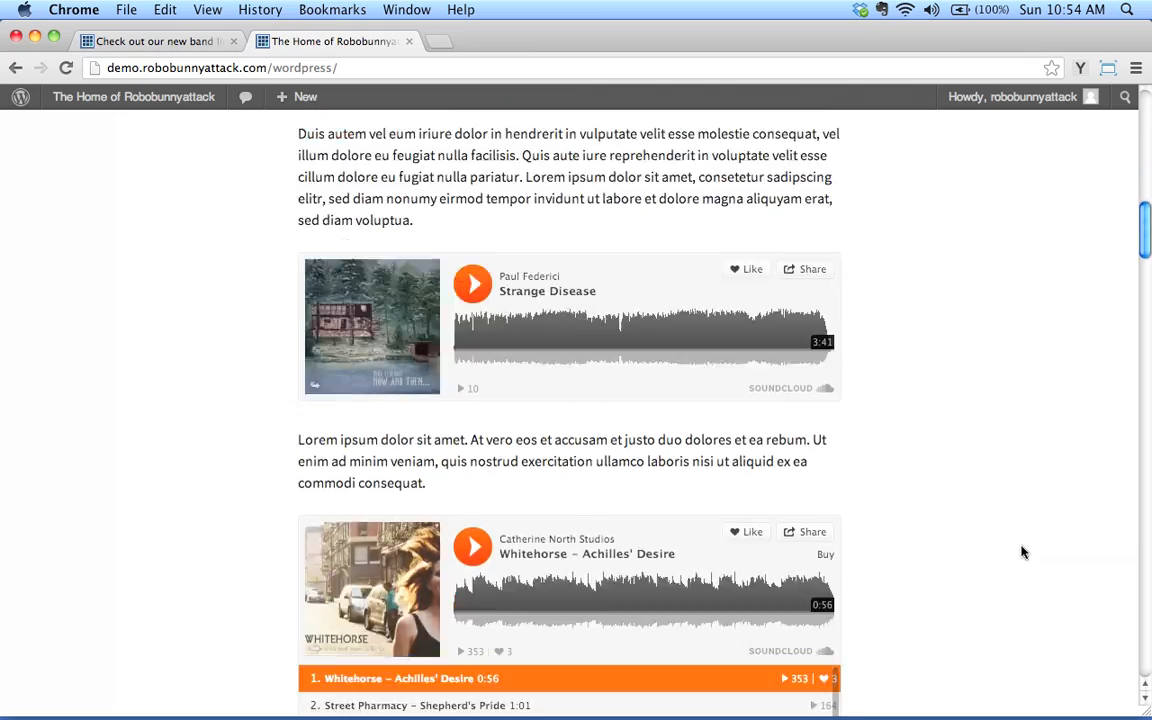
pyautogui.scroll(-15, 1022, 552)
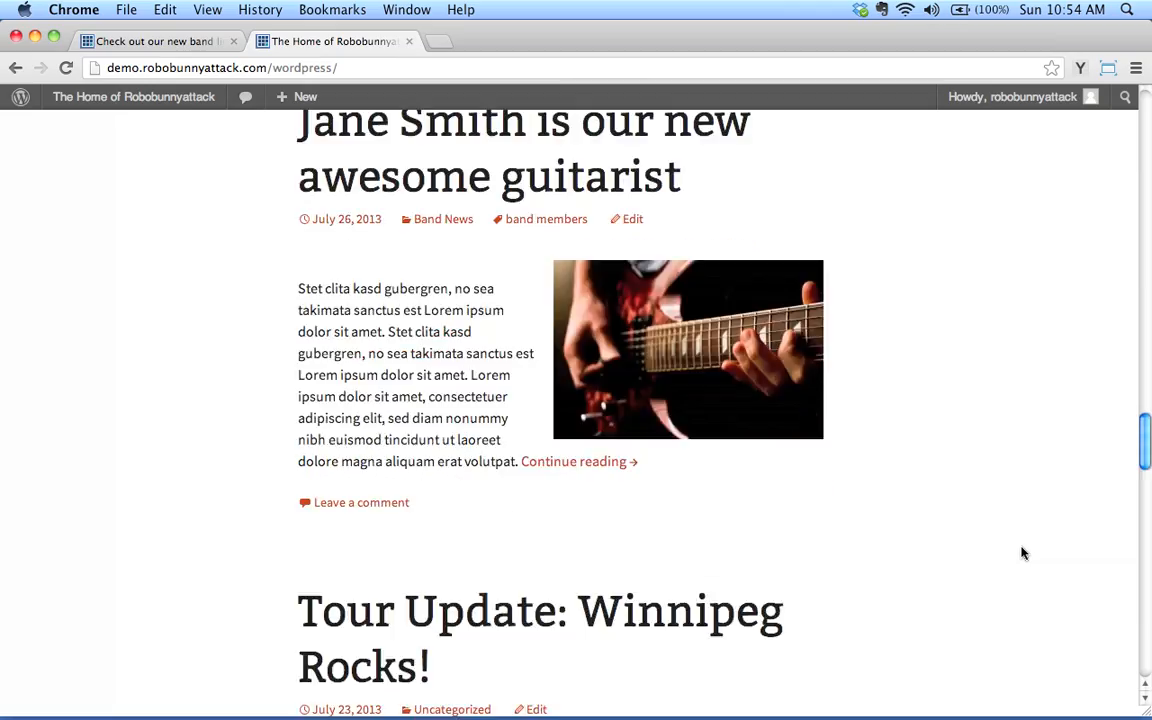
pyautogui.scroll(20, 1022, 557)
pyautogui.scroll(10, 1022, 557)
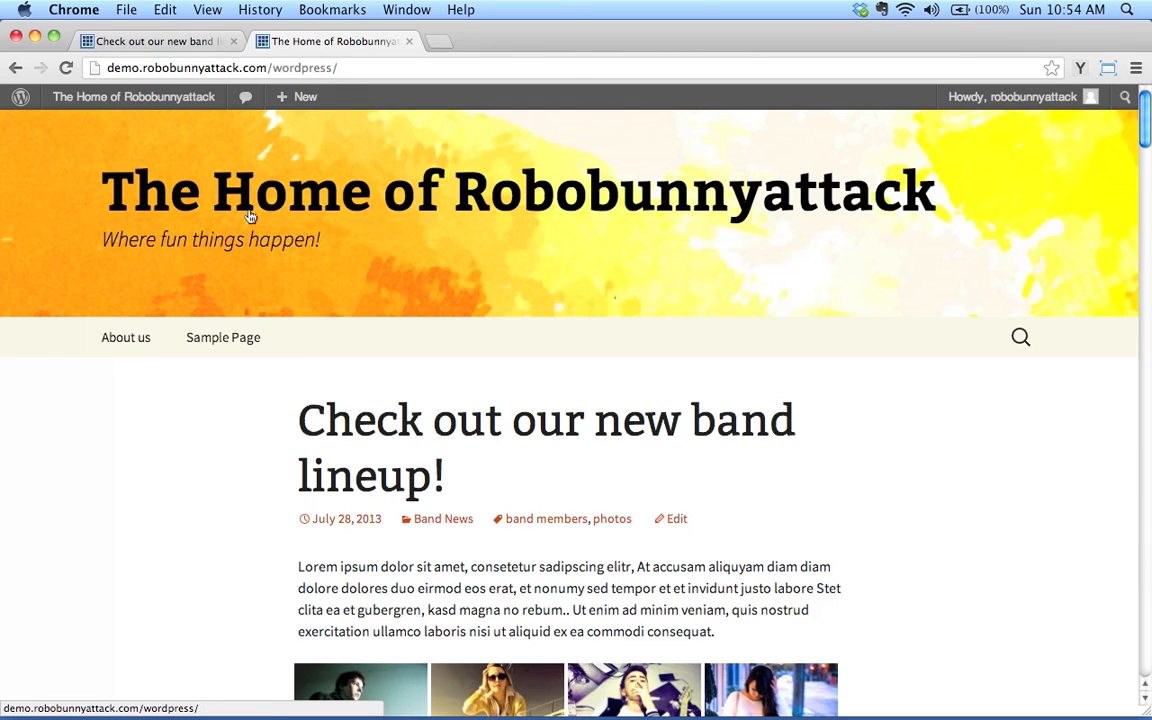
# - Switch to the band lineup post and open the site's admin Dashboard from it
pyautogui.click(168, 43)
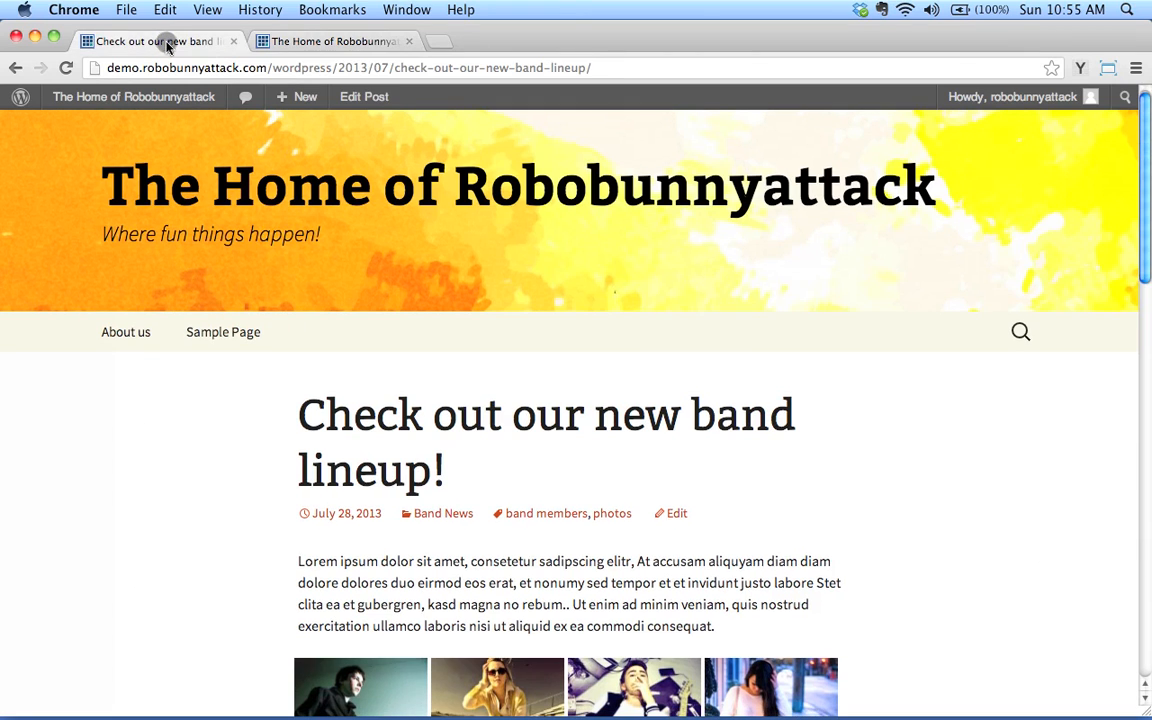
pyautogui.moveTo(103, 100)
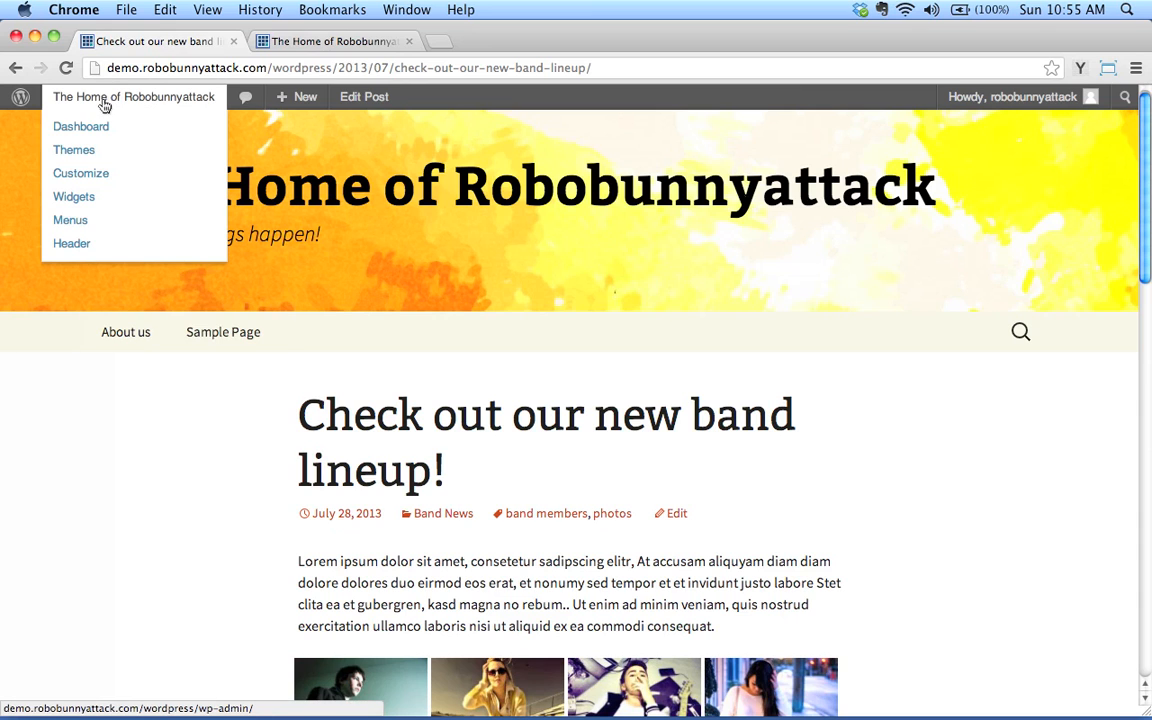
pyautogui.click(84, 124)
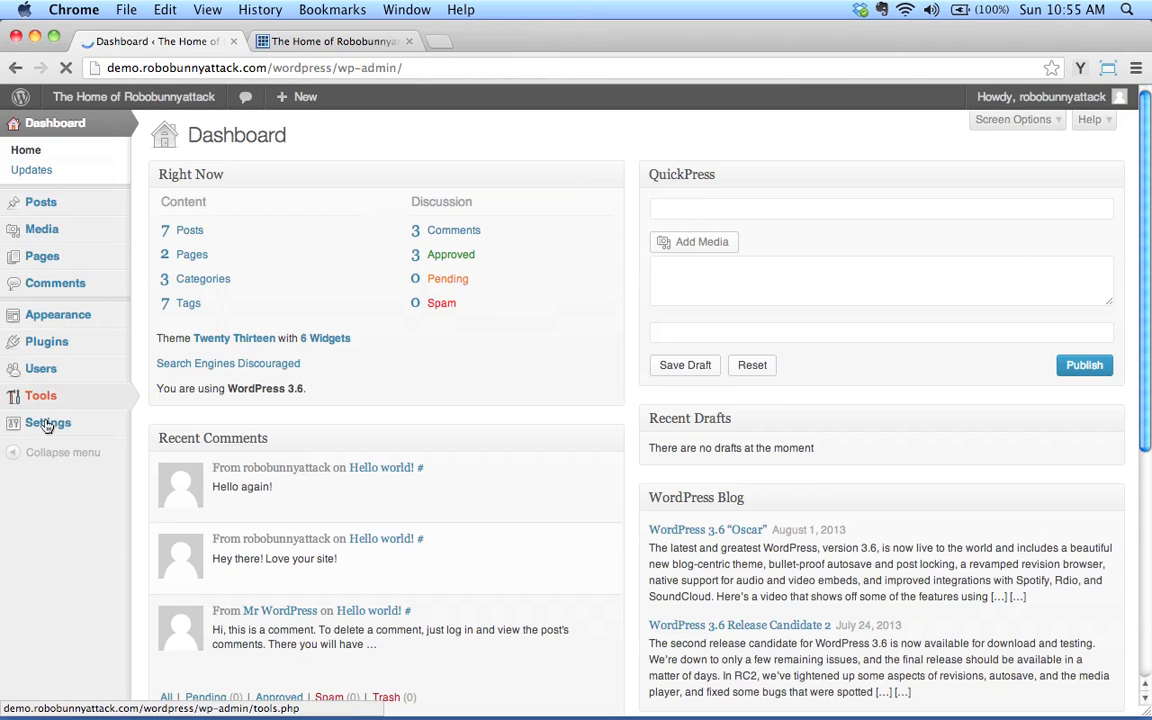
# - View the Sample Page on the public site and return to the admin Dashboard
pyautogui.click(337, 45)
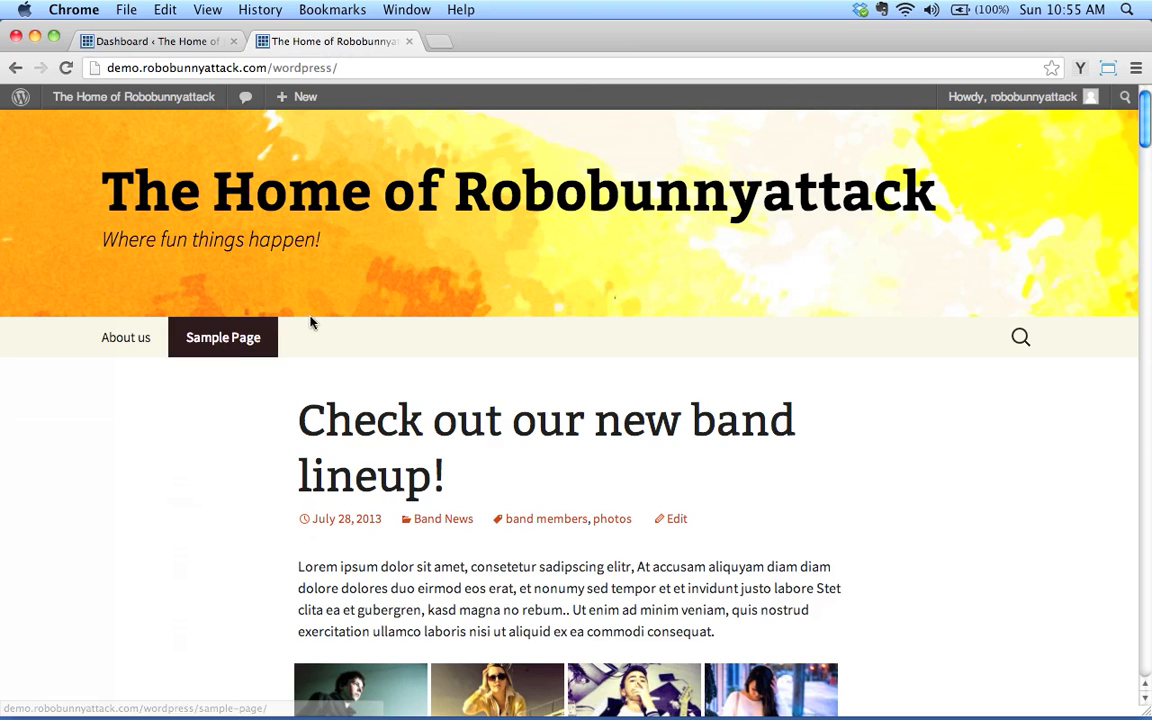
pyautogui.click(250, 337)
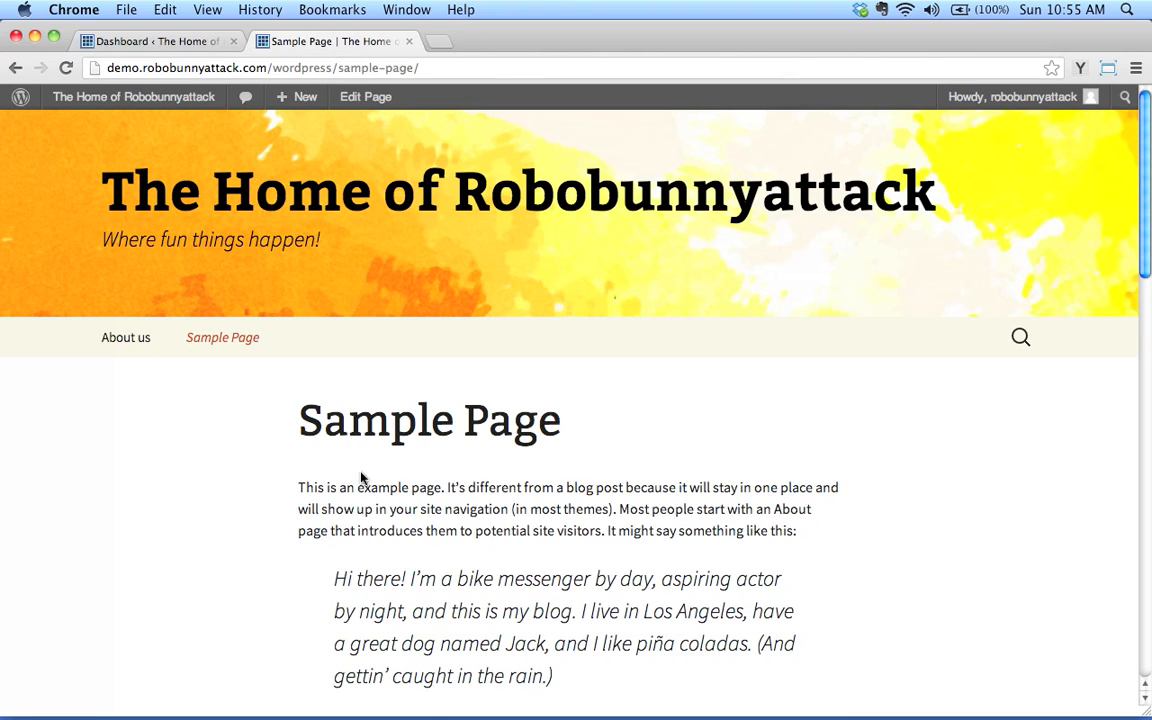
pyautogui.click(165, 41)
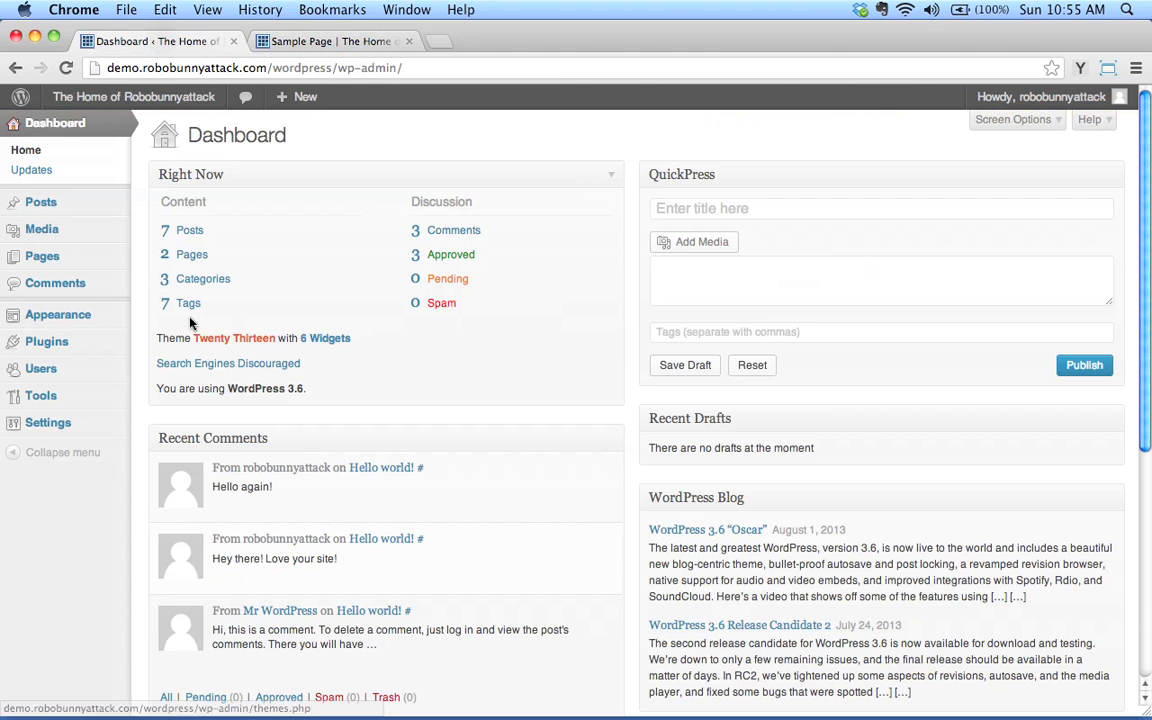
# - Open the list of pages and move Sample Page to the Trash with a bulk action
pyautogui.click(50, 260)
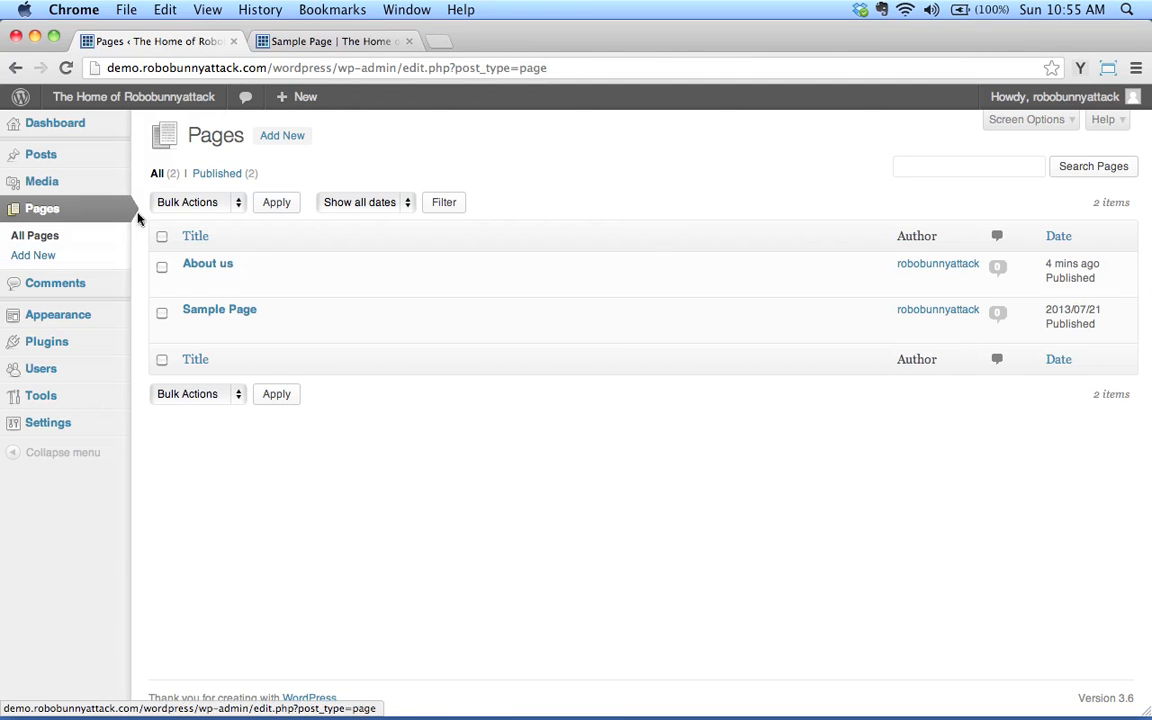
pyautogui.click(161, 312)
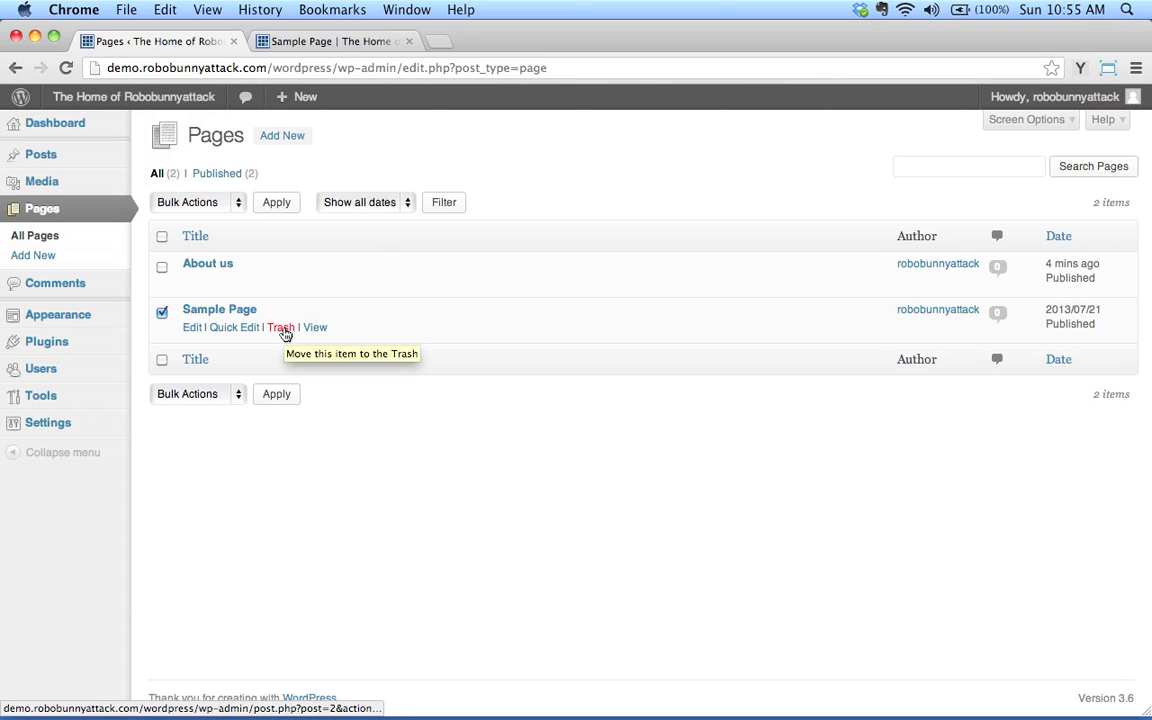
pyautogui.click(214, 202)
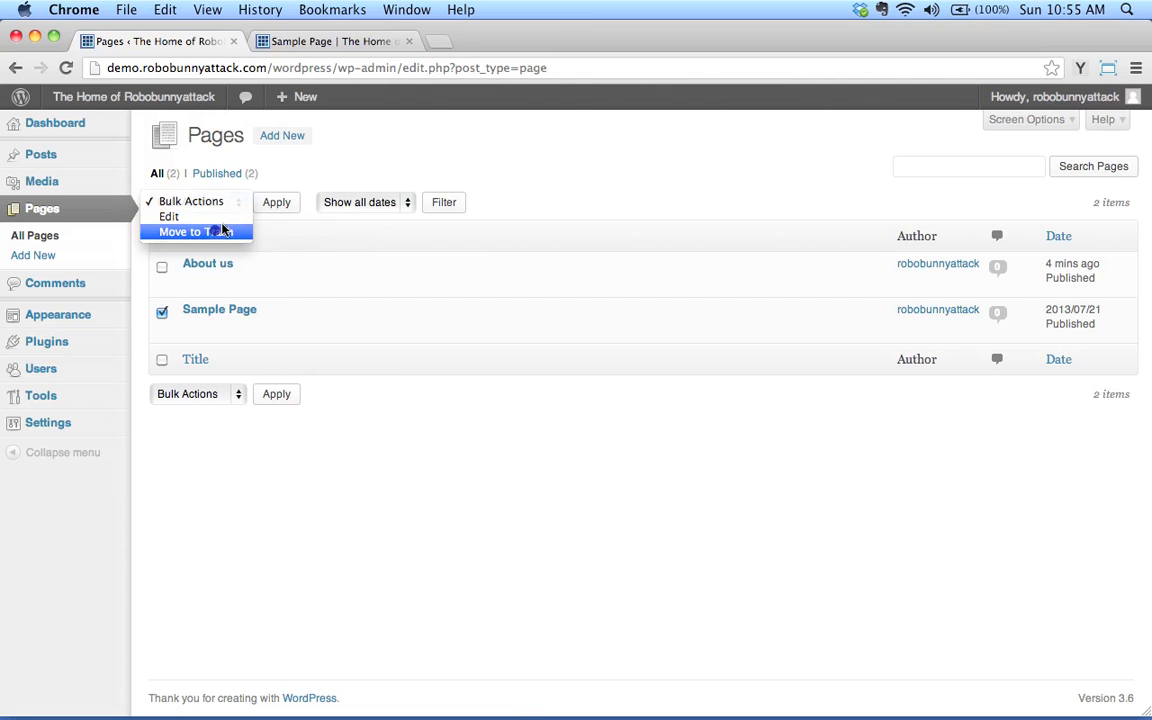
pyautogui.click(216, 231)
pyautogui.click(268, 203)
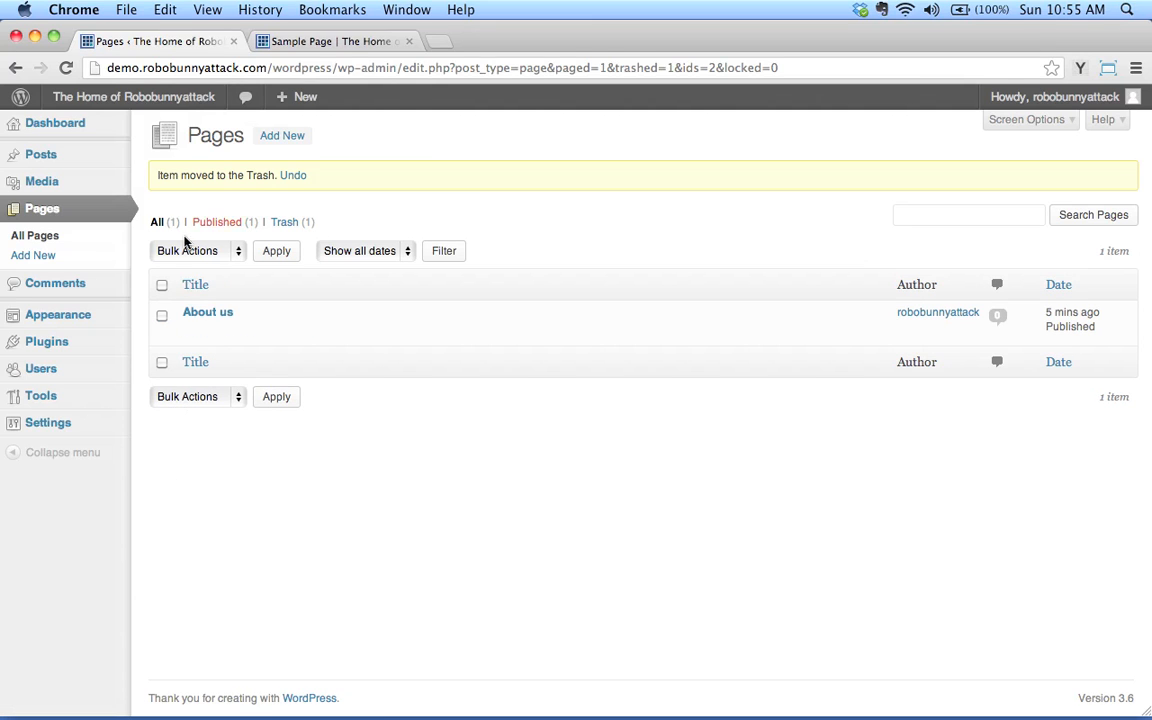
# - Check the trashed pages and the home page's navigation for Sample Page, ending at the list of all pages
pyautogui.click(288, 222)
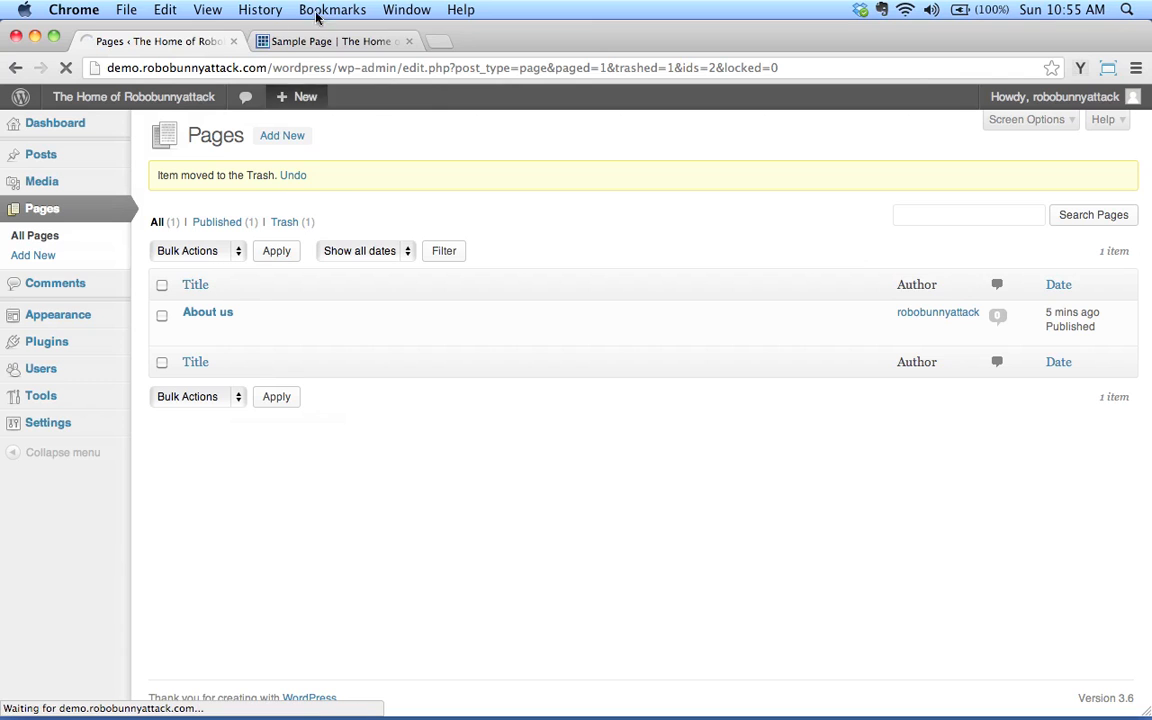
pyautogui.click(357, 41)
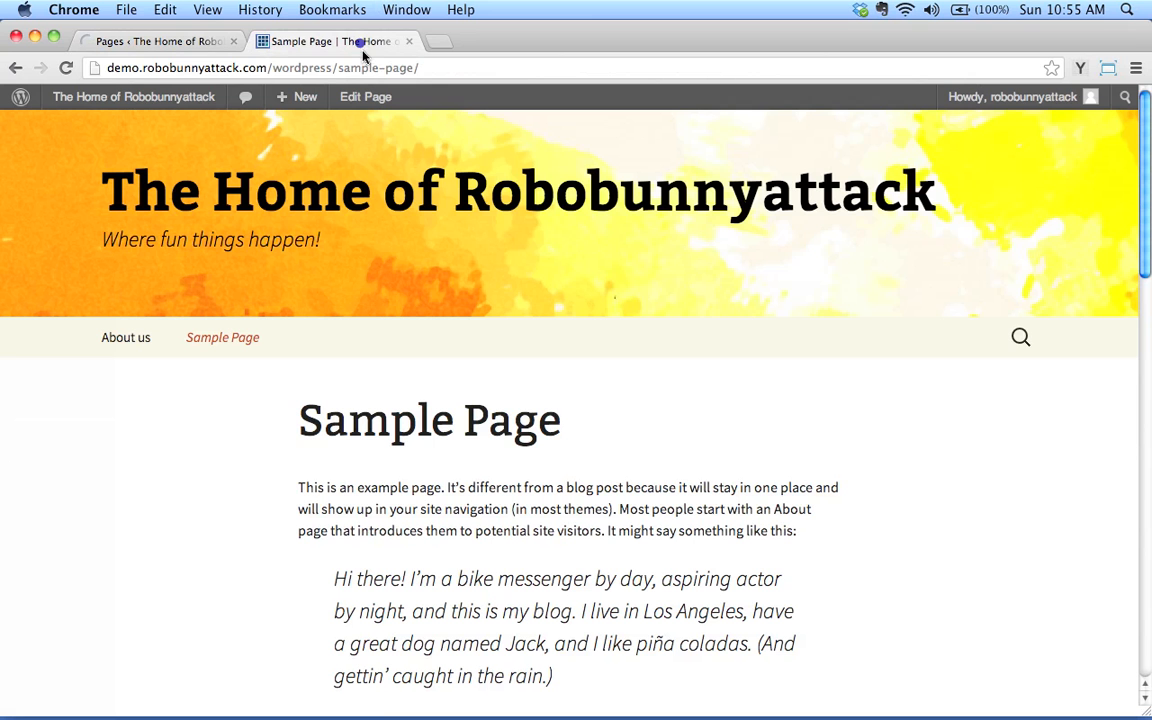
pyautogui.click(357, 236)
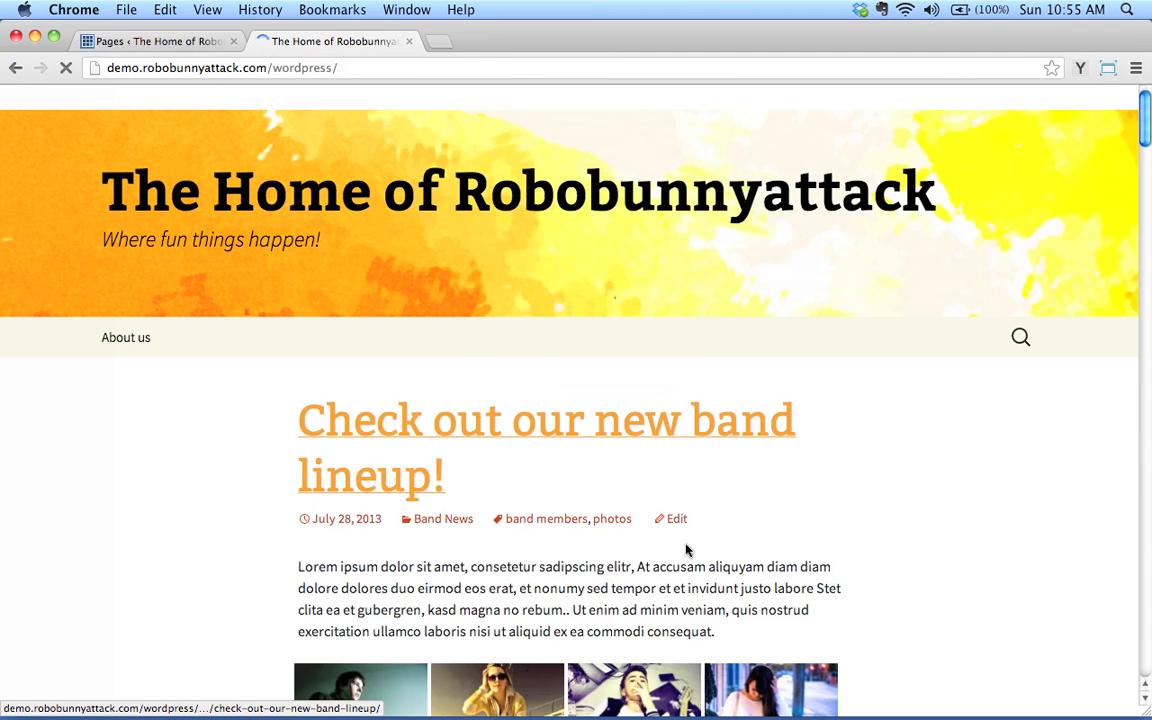
pyautogui.click(169, 40)
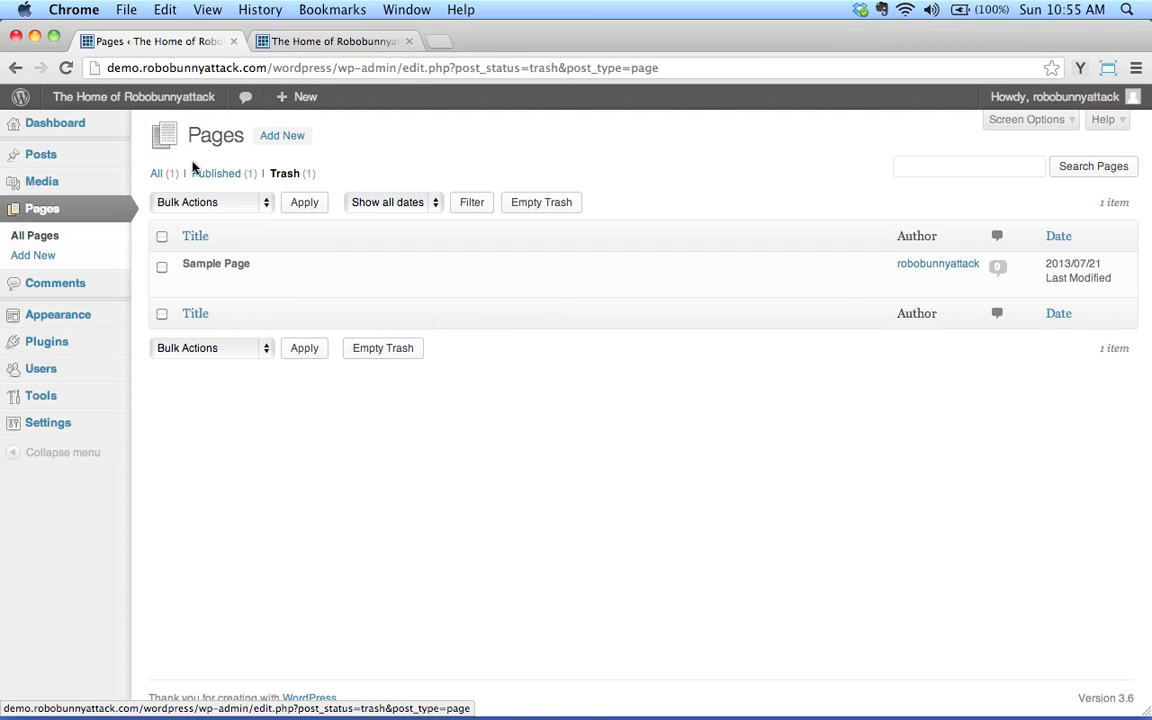
pyautogui.click(160, 174)
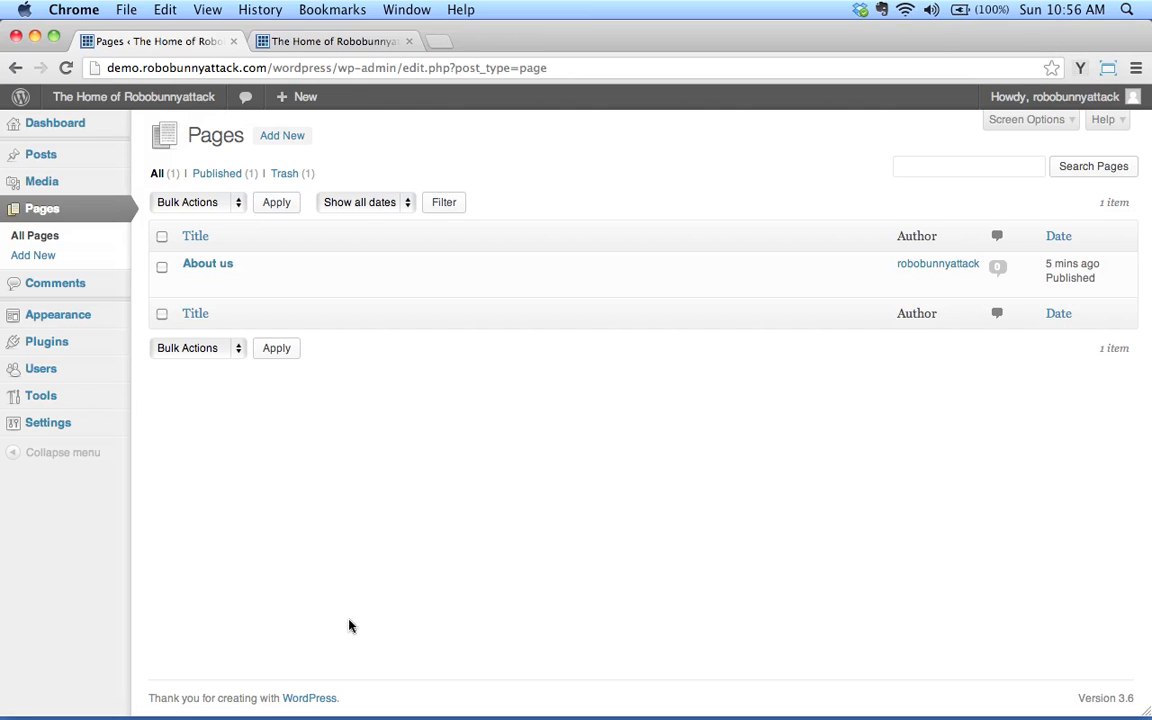
# - Open Quick Edit for the About us page, toggle Allow Comments on and off, and cancel the edit
pyautogui.moveTo(226, 278)
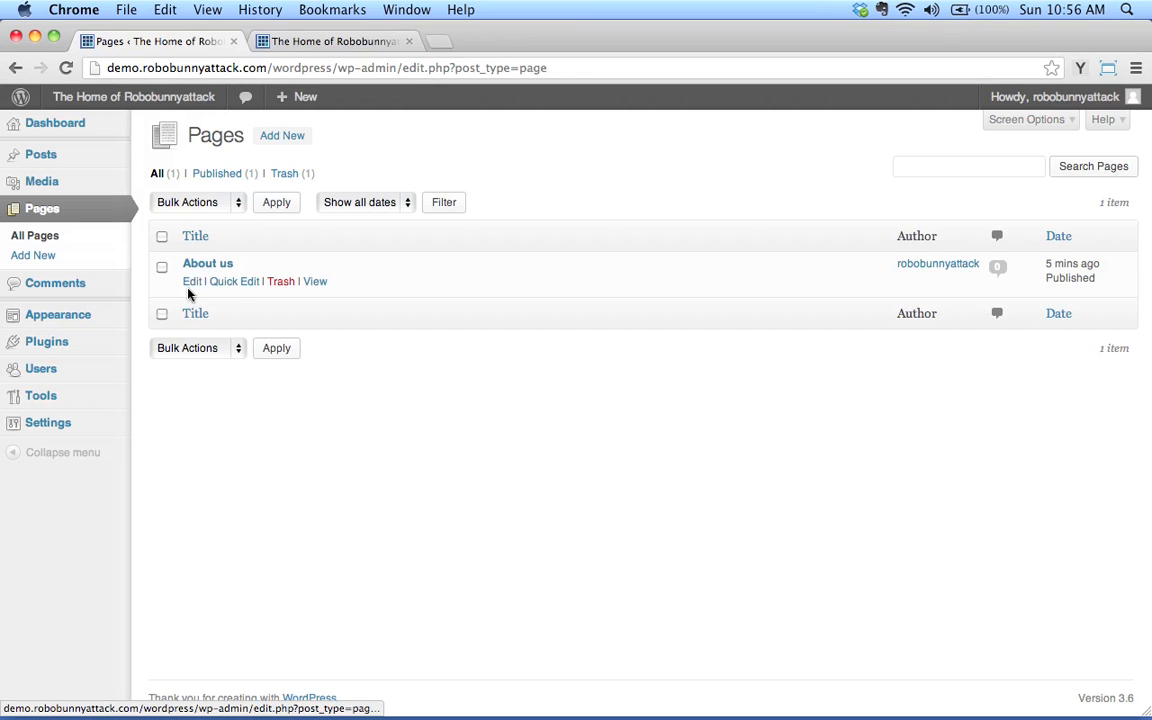
pyautogui.click(235, 283)
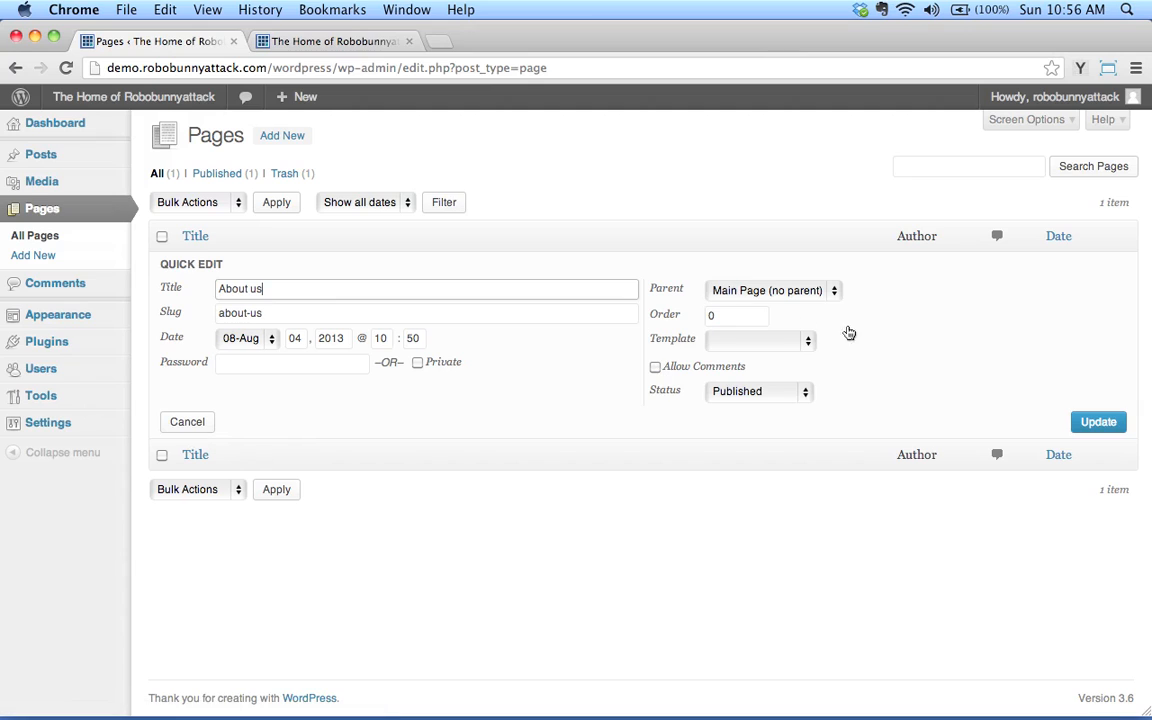
pyautogui.click(656, 368)
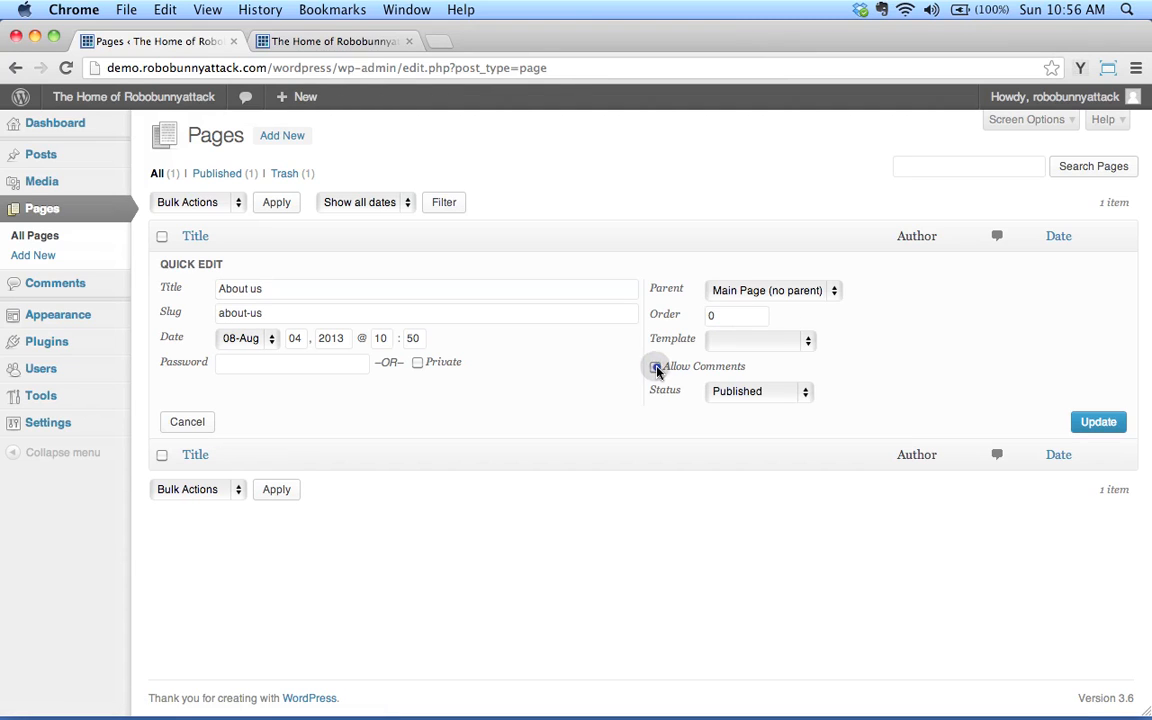
pyautogui.click(656, 368)
pyautogui.click(188, 423)
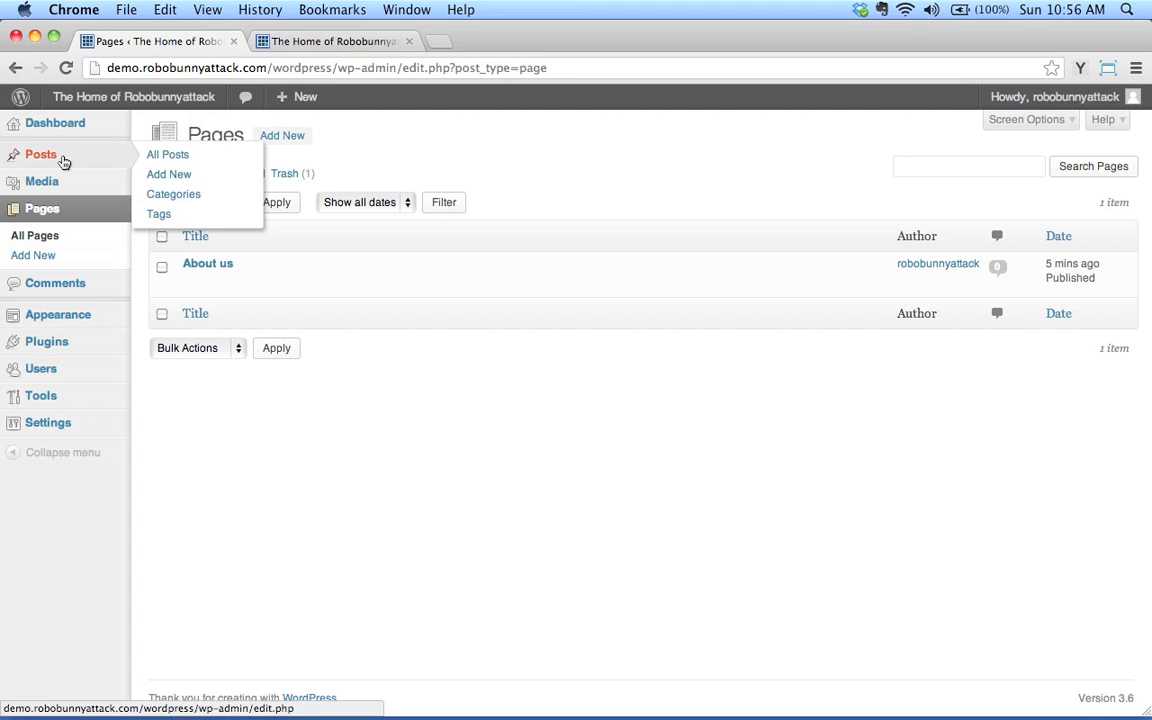
# - Open the About us page for full editing, then make "gubergren" bold and "nonumy eirmod tempor invidunt" italic in its first paragraph
pyautogui.click(193, 283)
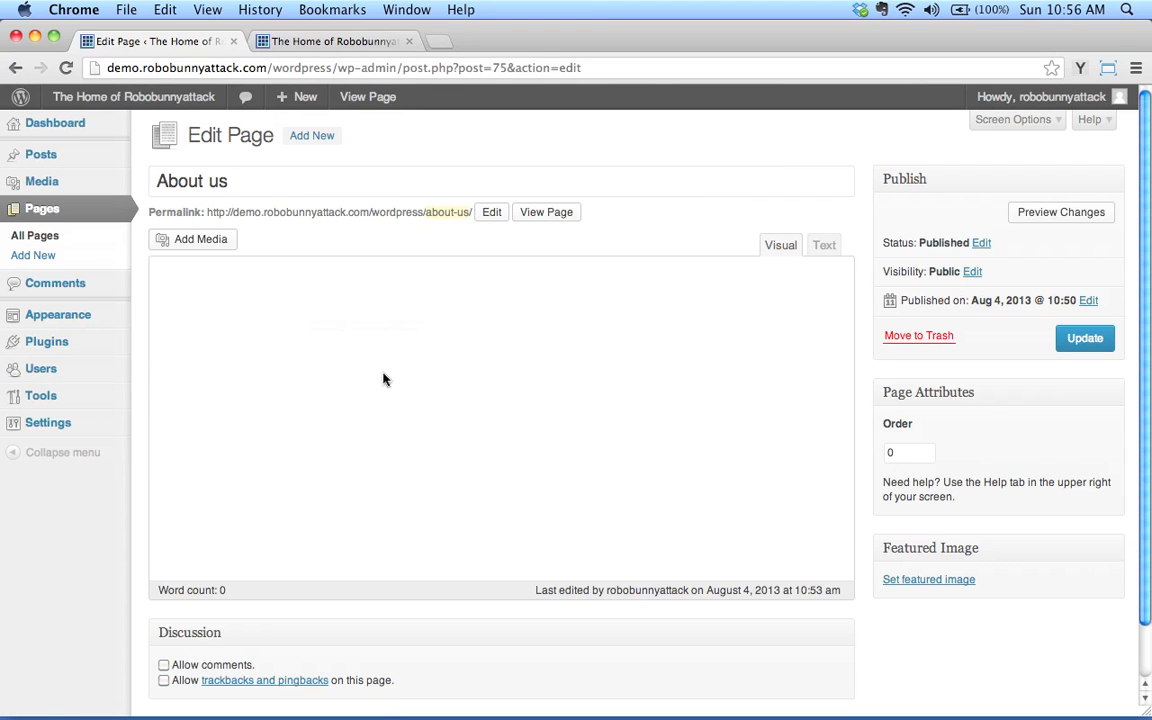
pyautogui.doubleClick(273, 335)
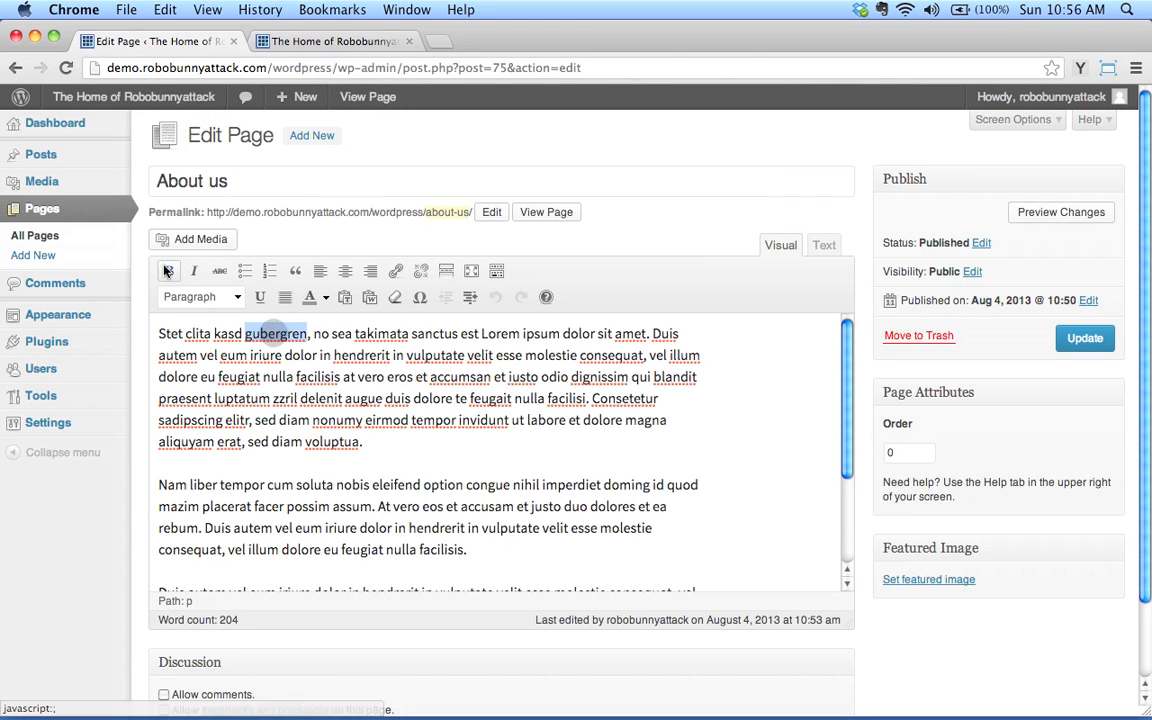
pyautogui.click(169, 271)
pyautogui.moveTo(313, 420); pyautogui.dragTo(509, 420)
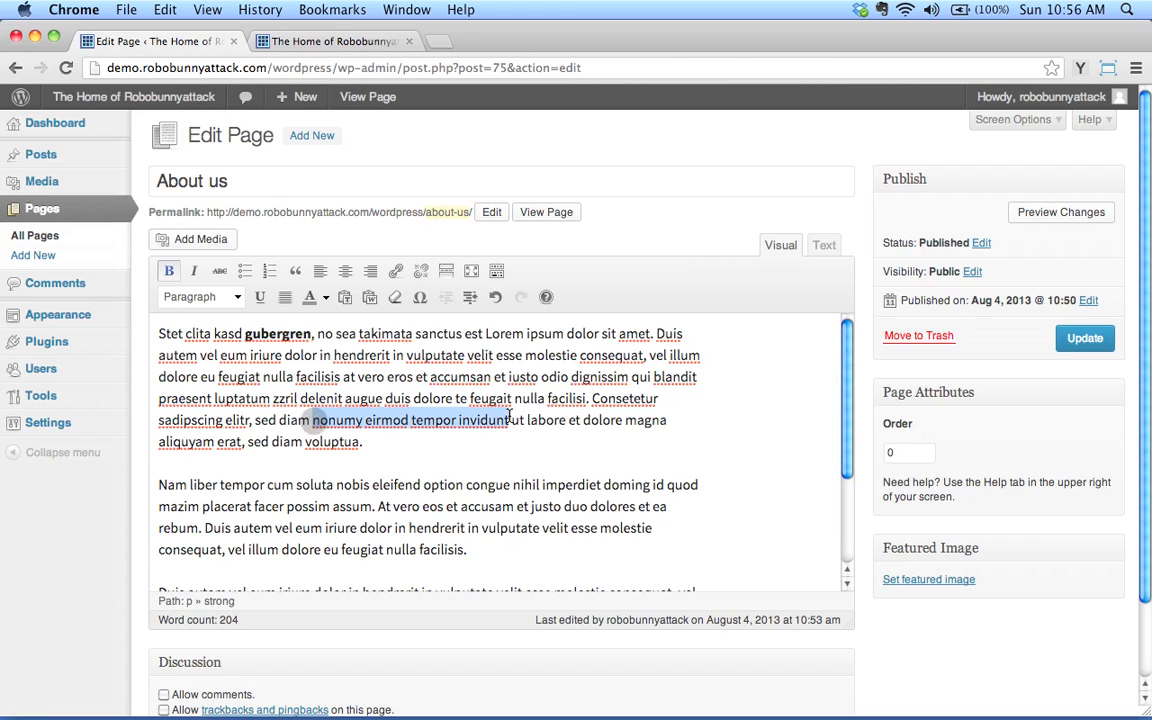
pyautogui.click(193, 271)
pyautogui.click(413, 451)
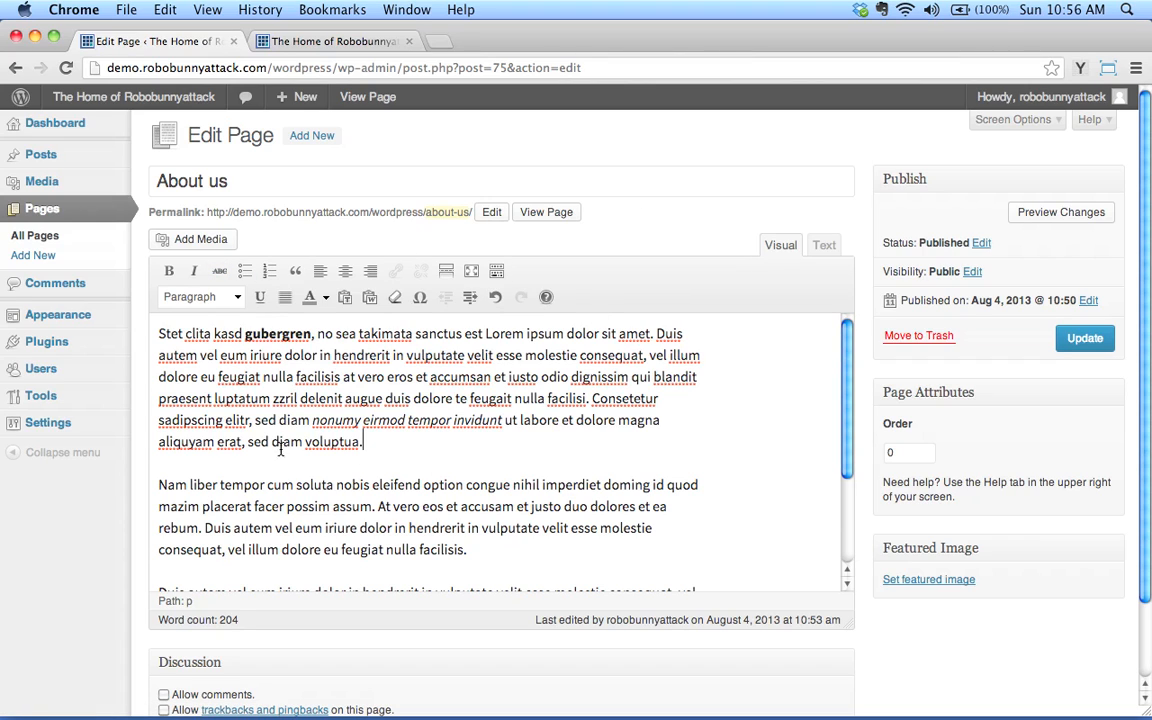
pyautogui.moveTo(76, 158)
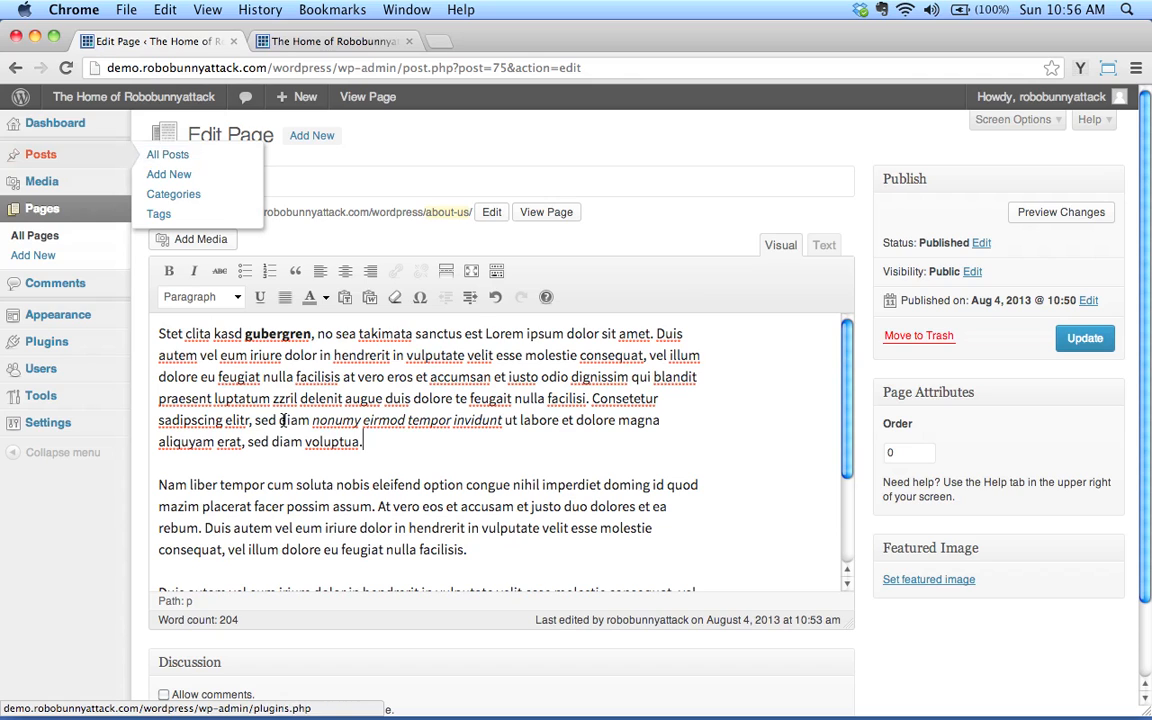
pyautogui.click(370, 466)
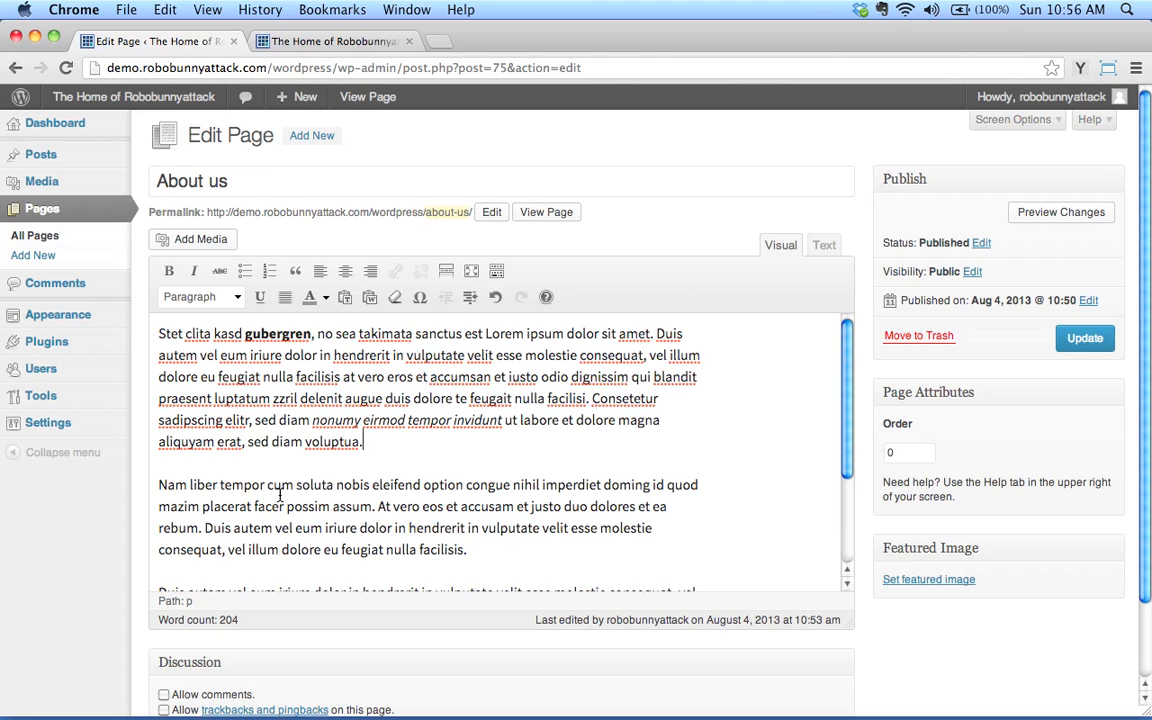